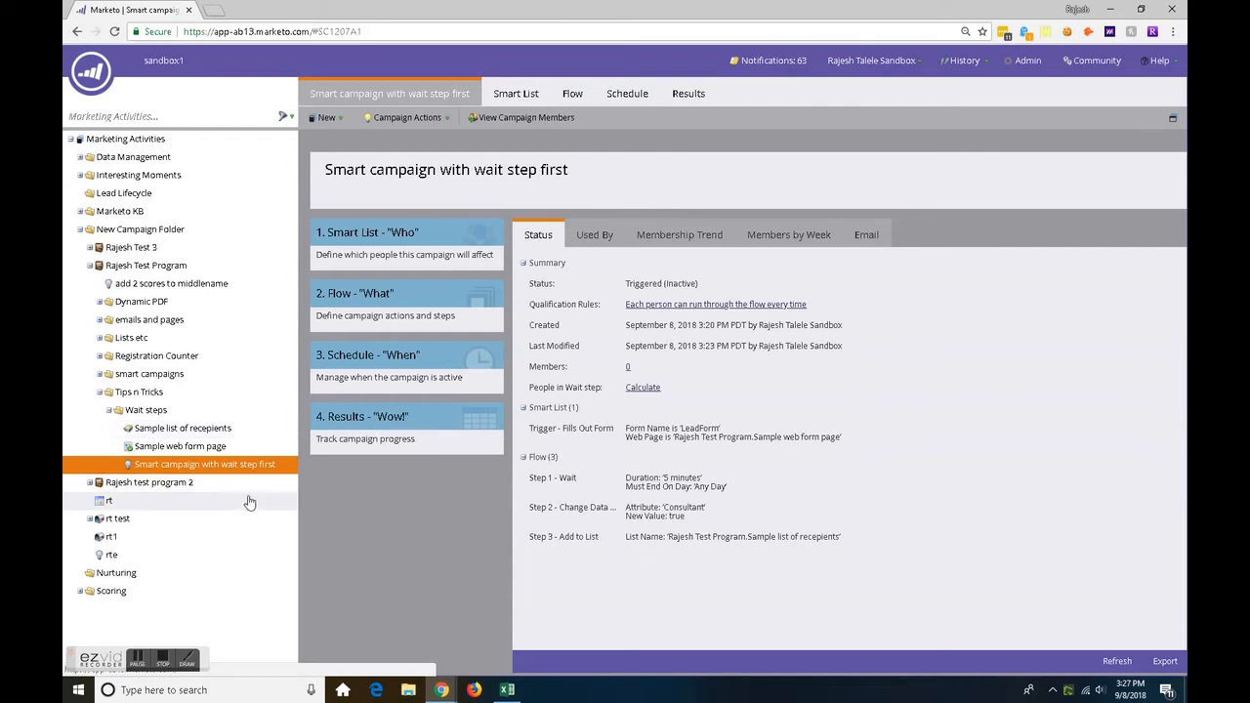
# - Review the sample web form page, smart campaign and recipient list in the Wait steps folder, and view the approved form page
pyautogui.click(168, 448)
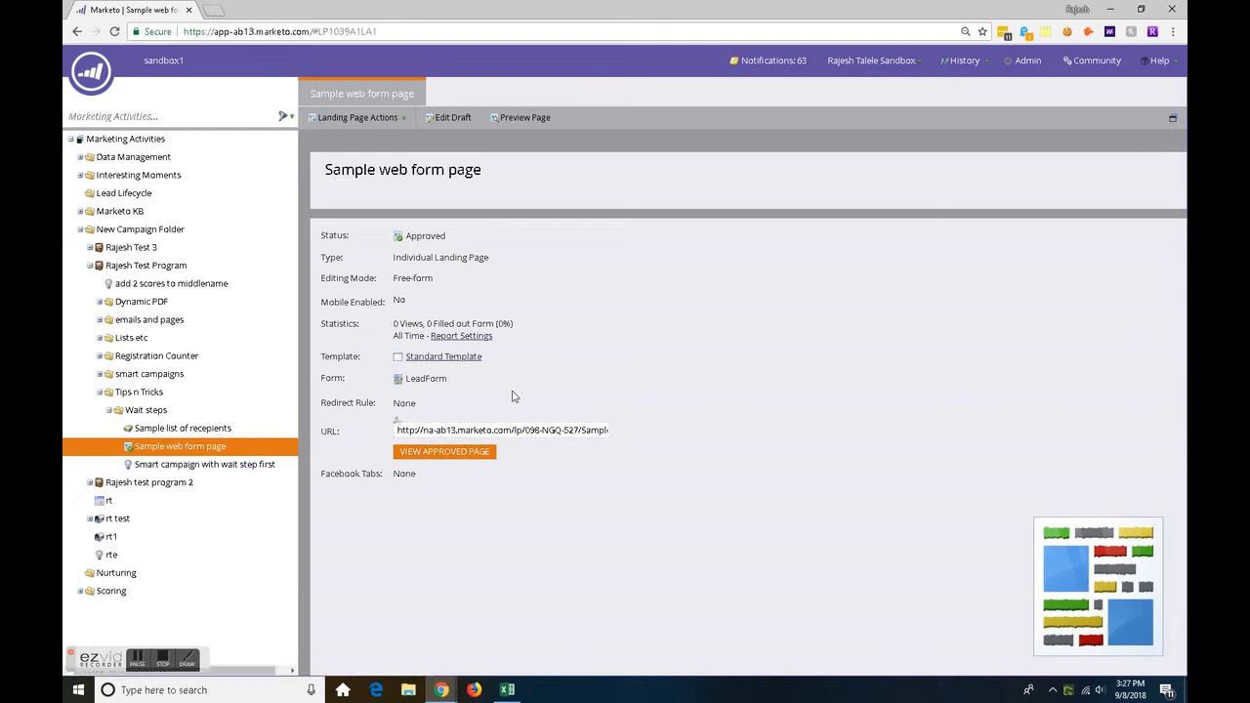
pyautogui.click(202, 465)
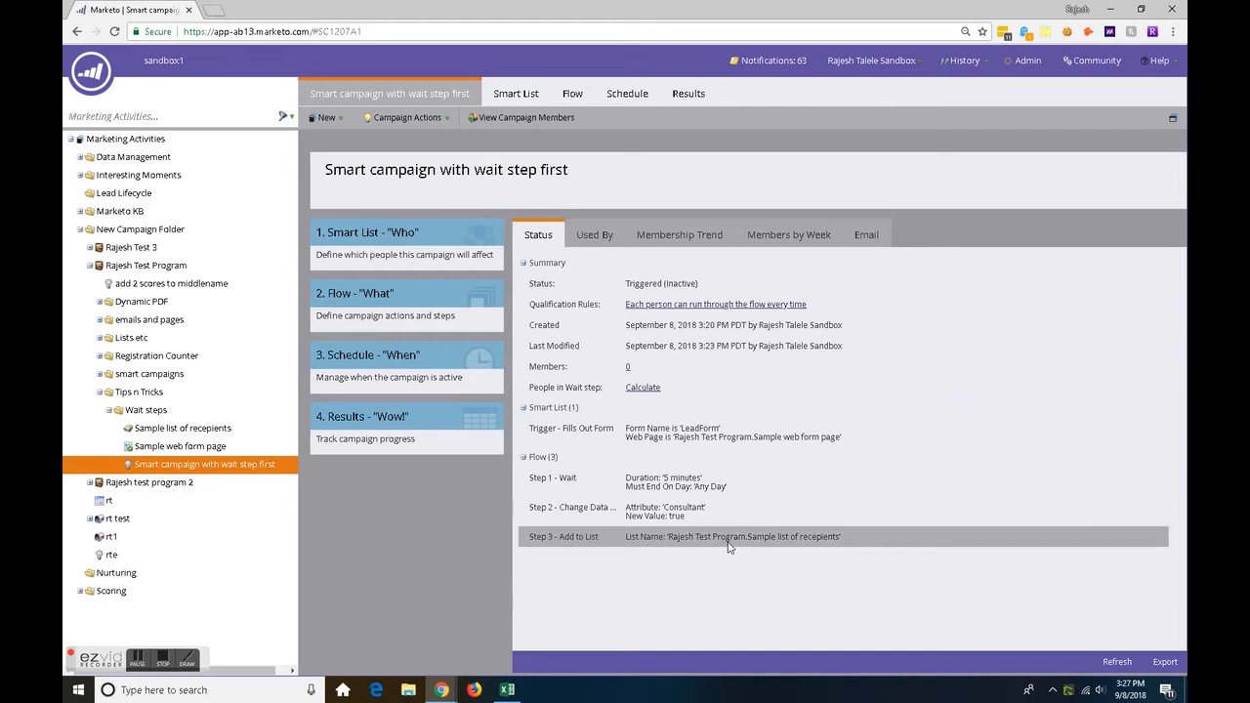
pyautogui.click(232, 427)
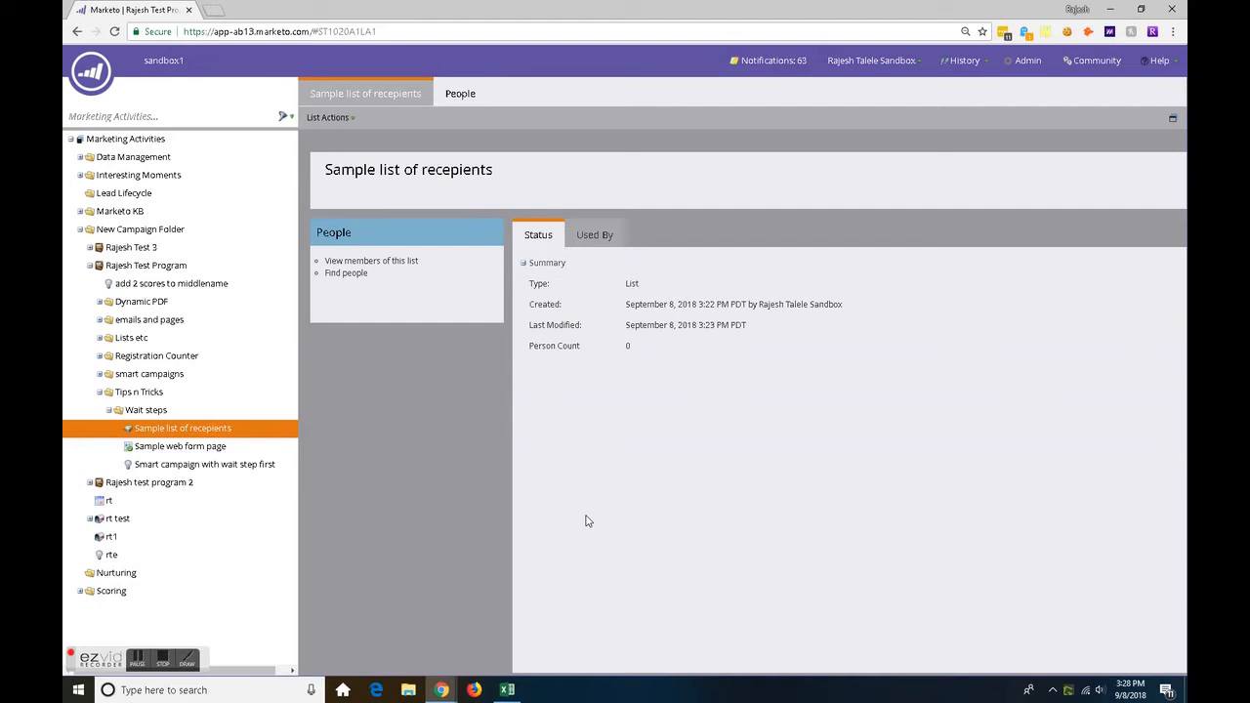
pyautogui.click(188, 455)
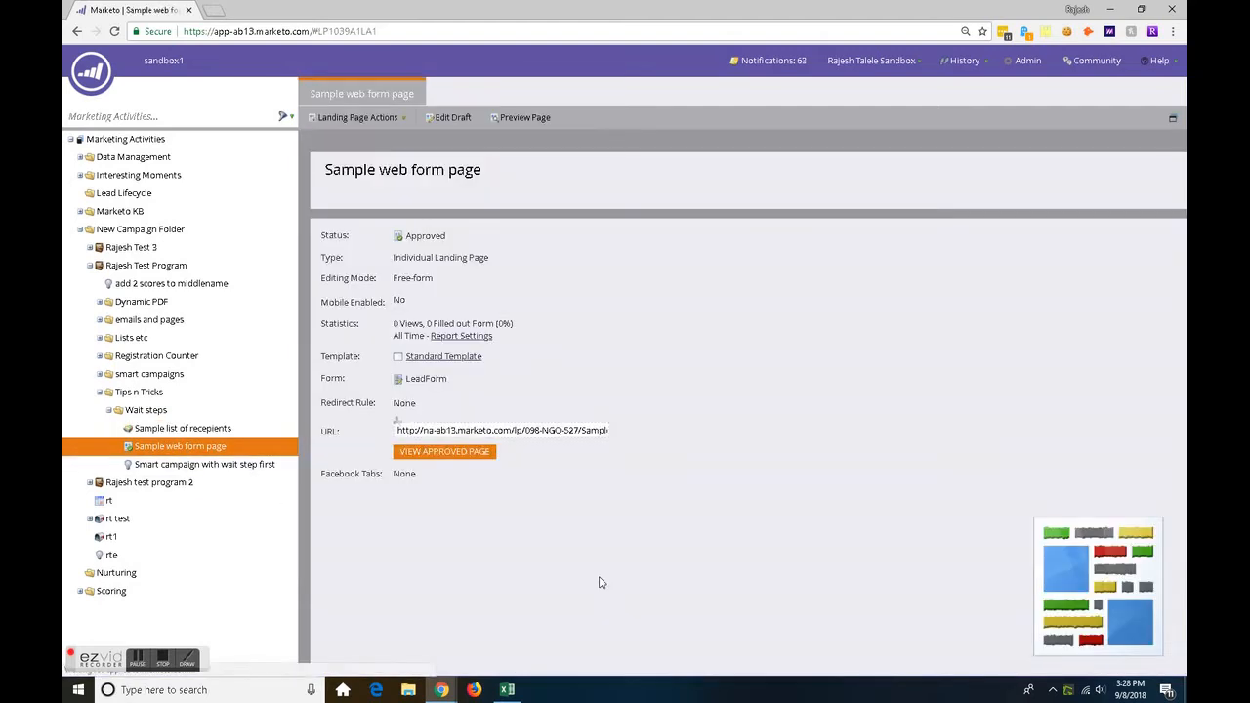
pyautogui.click(410, 452)
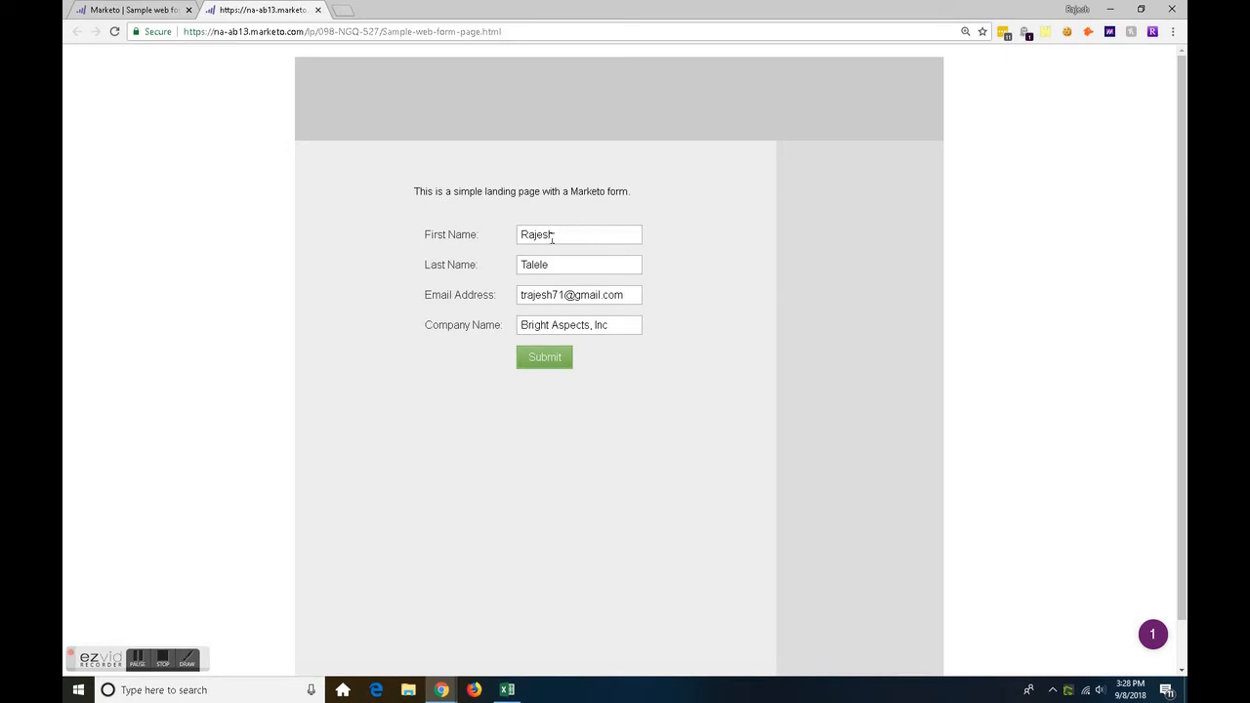
pyautogui.click(158, 9)
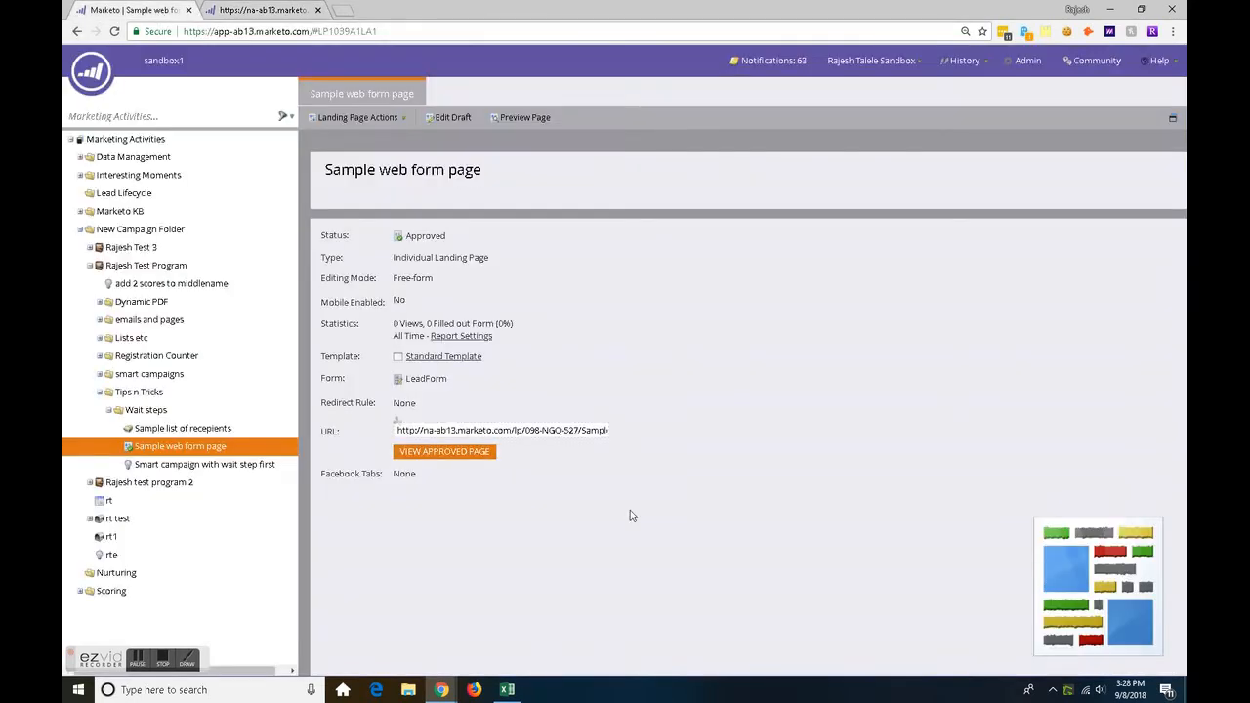
# - Examine the form and web page conditions of the Fills Out Form trigger in "Smart campaign with wait step first"
pyautogui.click(195, 465)
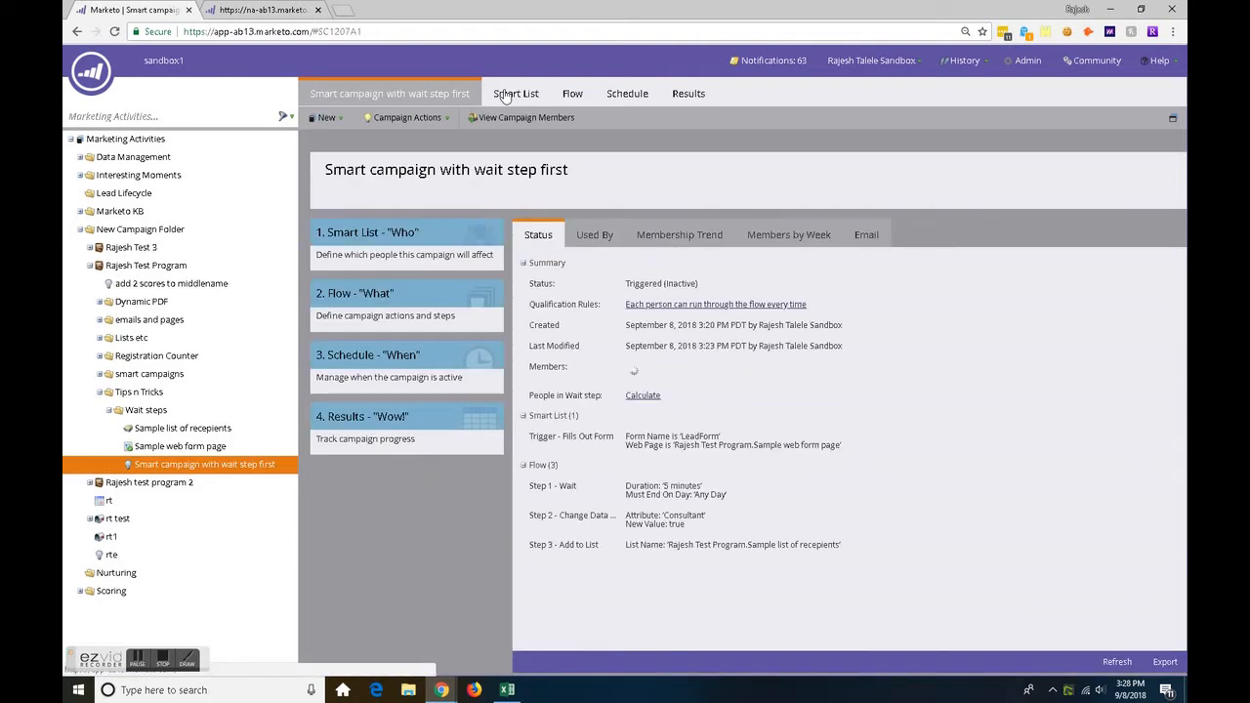
pyautogui.click(517, 95)
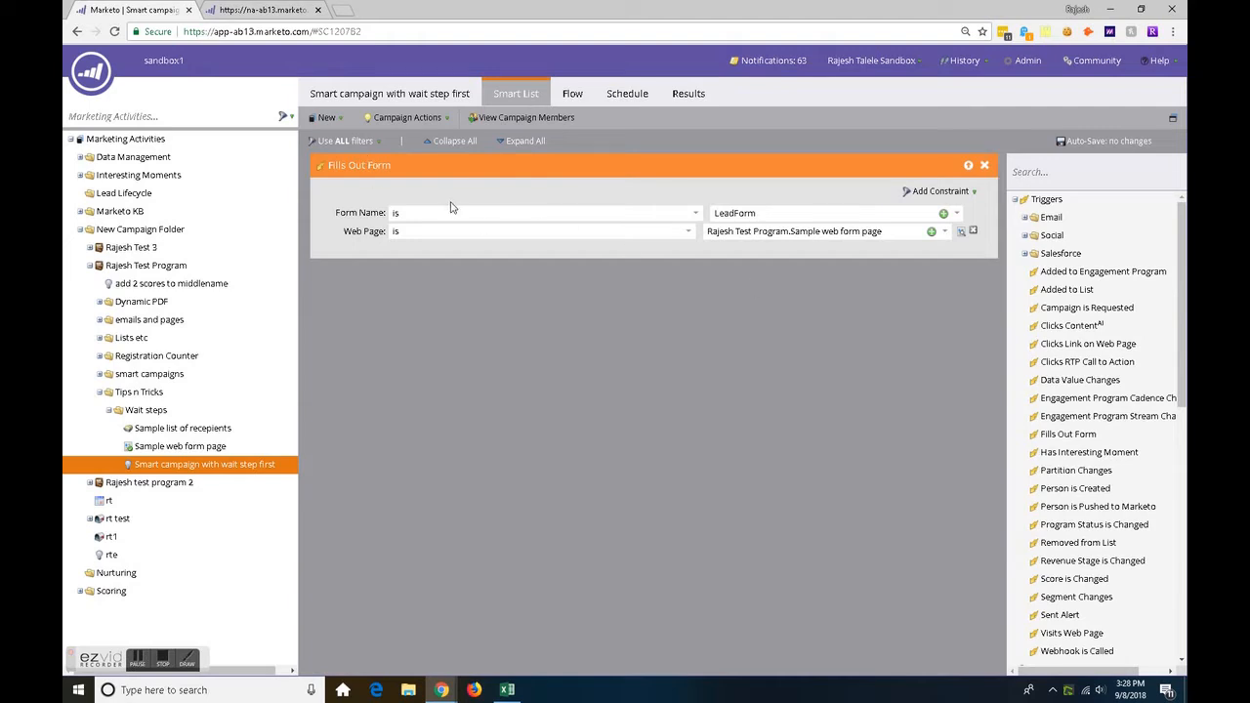
pyautogui.click(755, 212)
pyautogui.moveTo(882, 231); pyautogui.dragTo(724, 231)
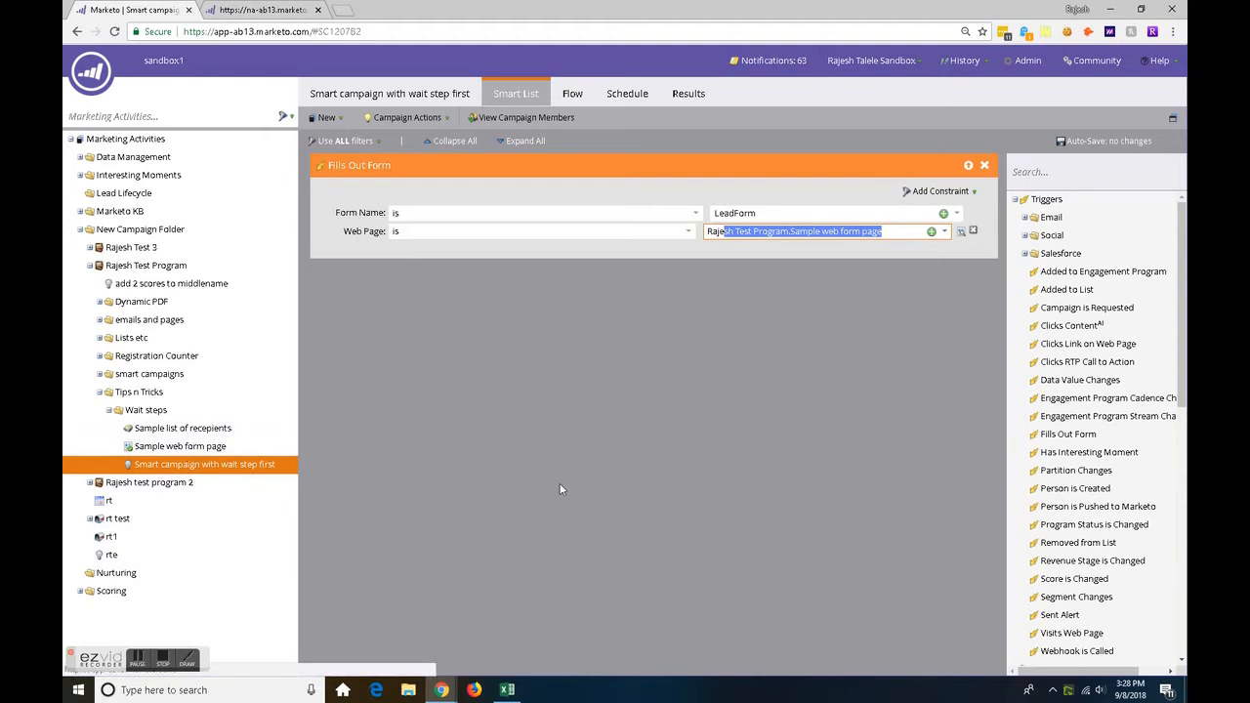
pyautogui.click(680, 454)
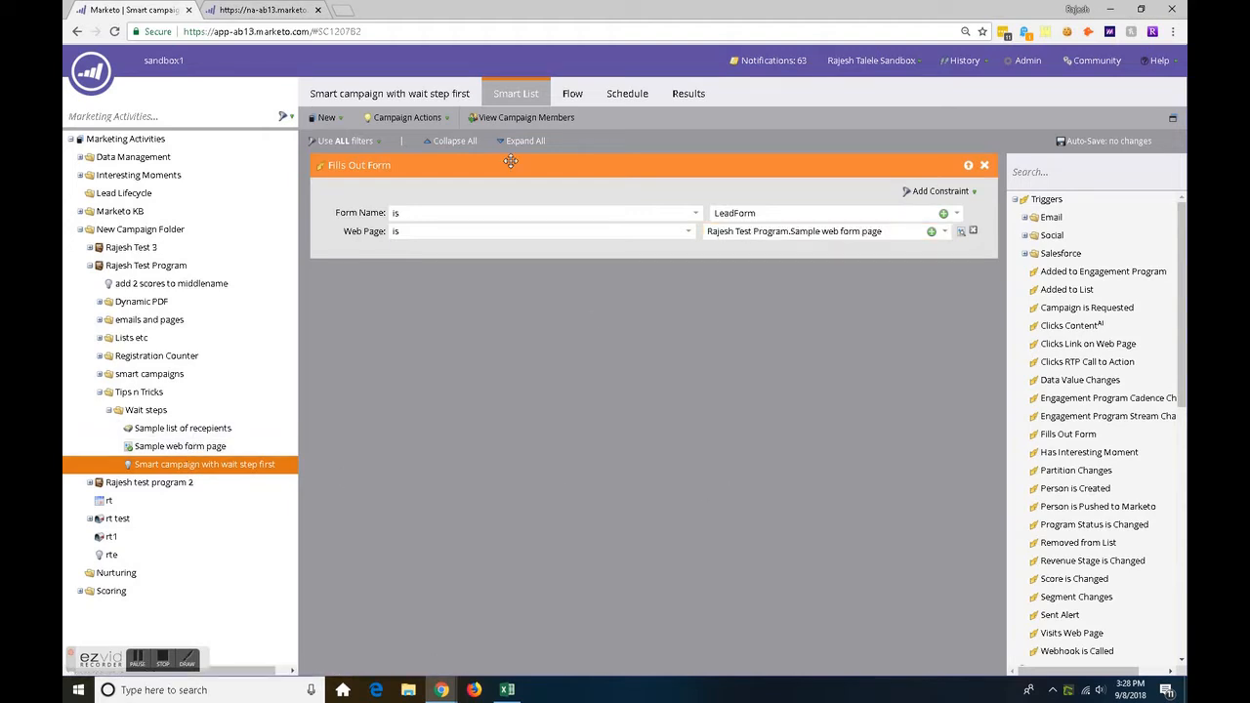
# - Examine the campaign's flow: the Wait duration, the Change Data Value attribute and new value, and the Add to List target
pyautogui.click(573, 94)
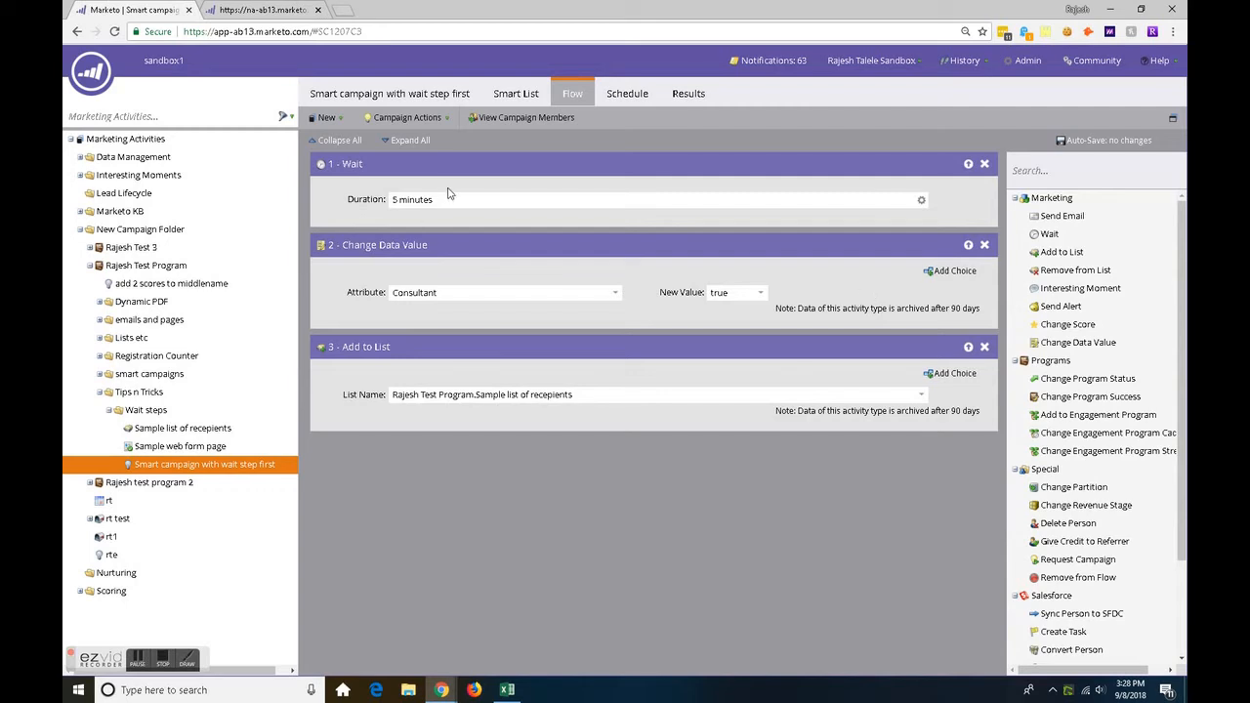
pyautogui.click(389, 199)
pyautogui.click(644, 537)
pyautogui.moveTo(475, 291); pyautogui.dragTo(390, 291)
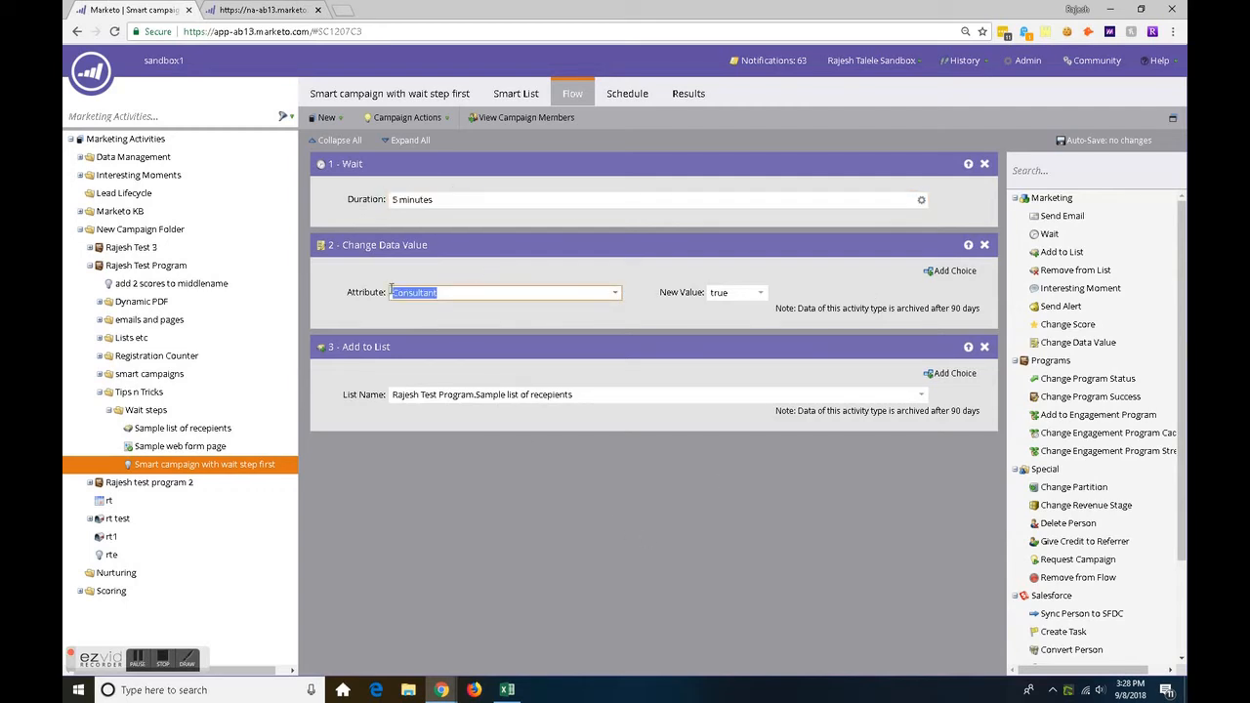
pyautogui.click(749, 297)
pyautogui.click(699, 600)
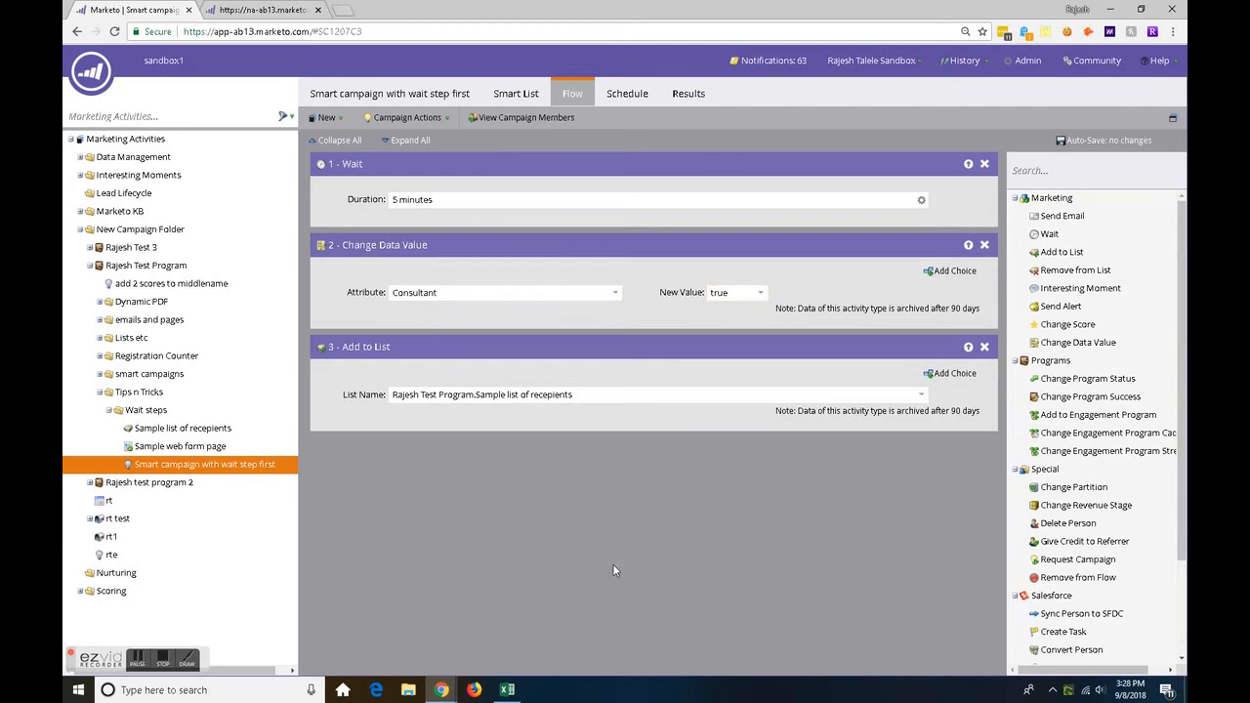
pyautogui.moveTo(607, 399); pyautogui.dragTo(387, 400)
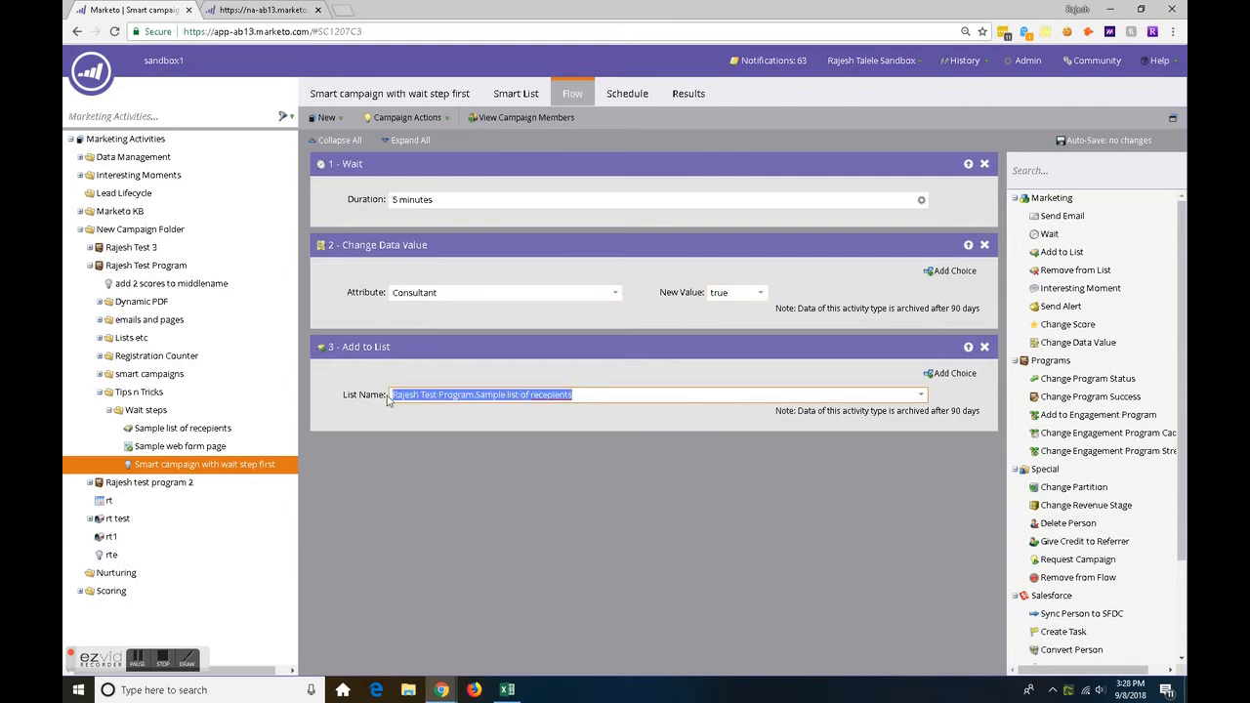
pyautogui.click(487, 486)
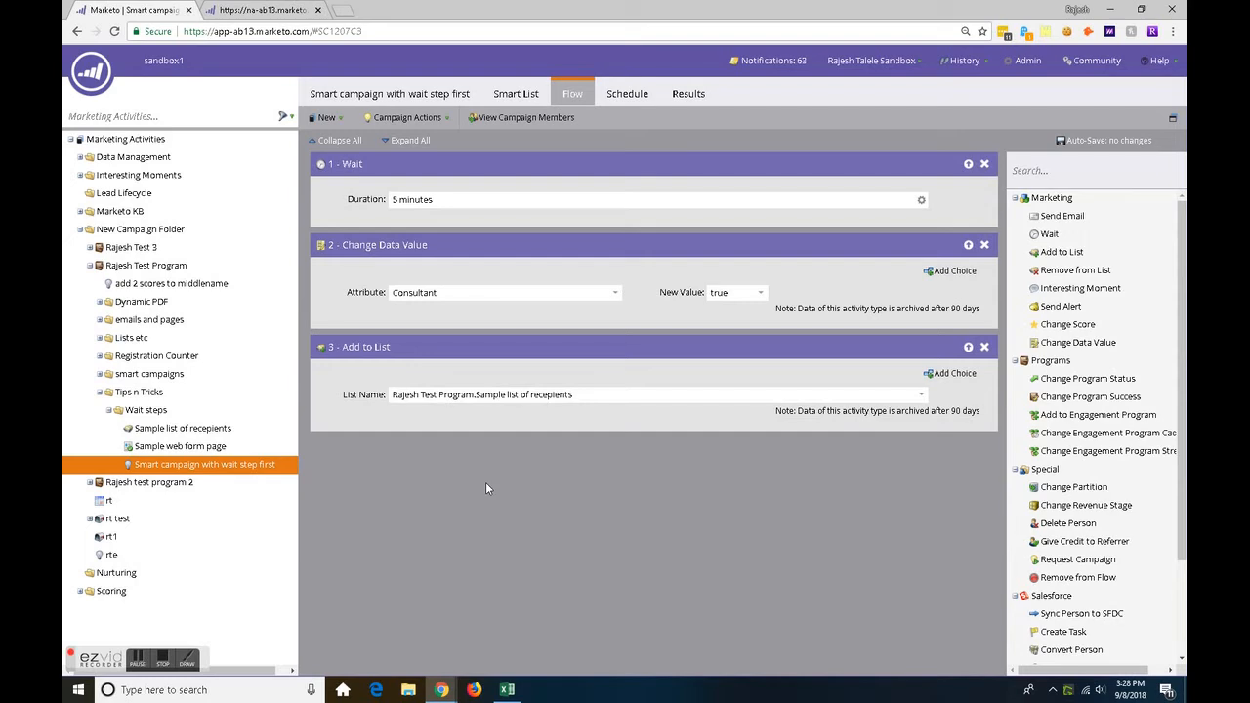
# - Review the schedule's smart list mode and qualification settings, and activate the triggered campaign
pyautogui.click(627, 95)
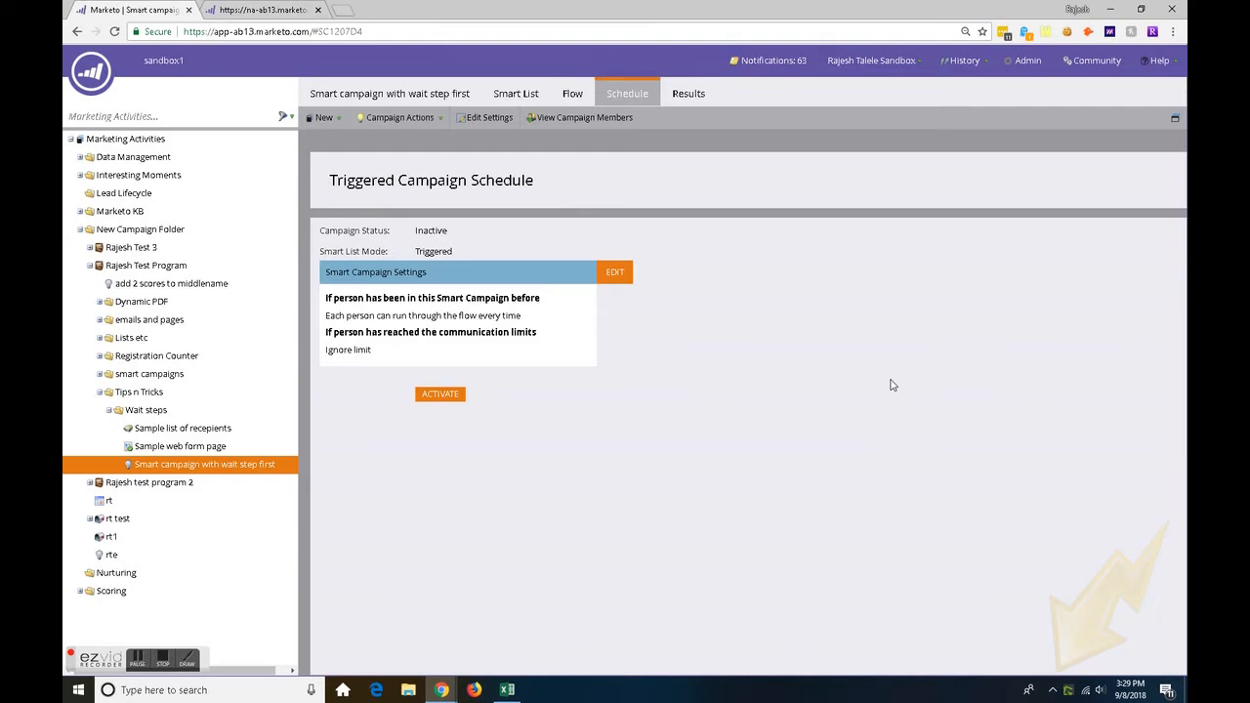
pyautogui.moveTo(455, 252); pyautogui.dragTo(414, 251)
pyautogui.moveTo(522, 316); pyautogui.dragTo(468, 317)
pyautogui.click(783, 421)
pyautogui.click(451, 397)
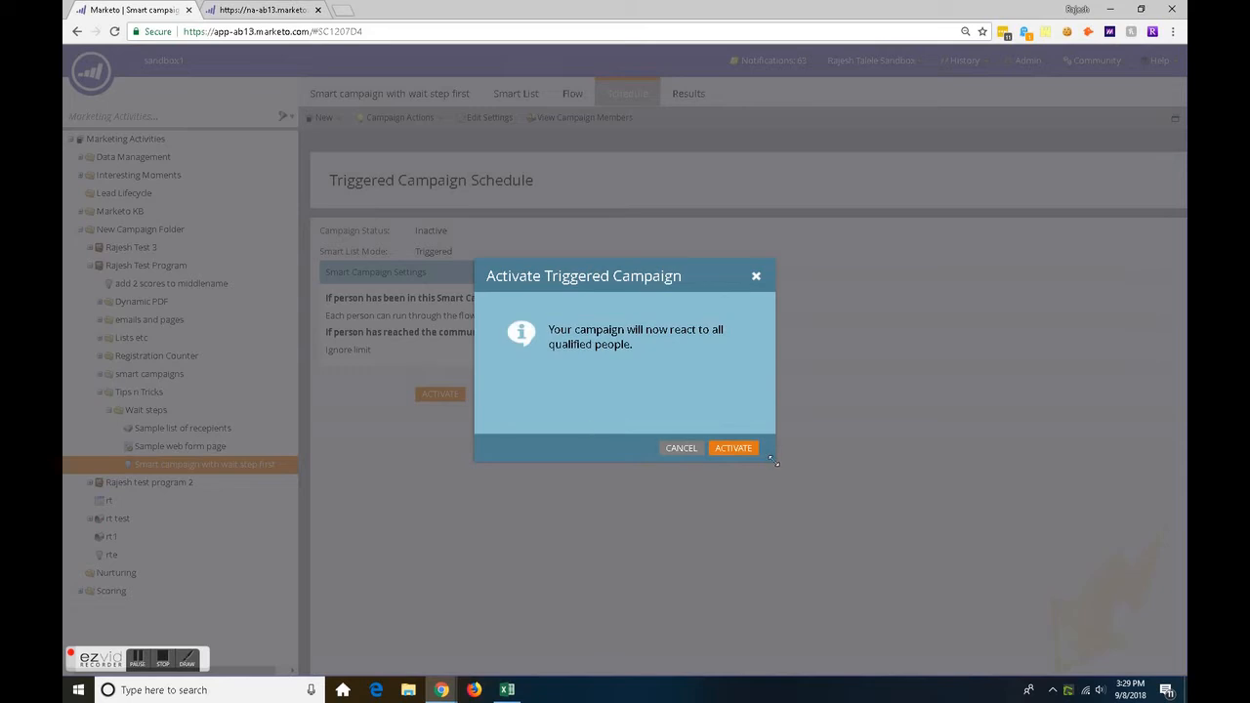
pyautogui.click(733, 450)
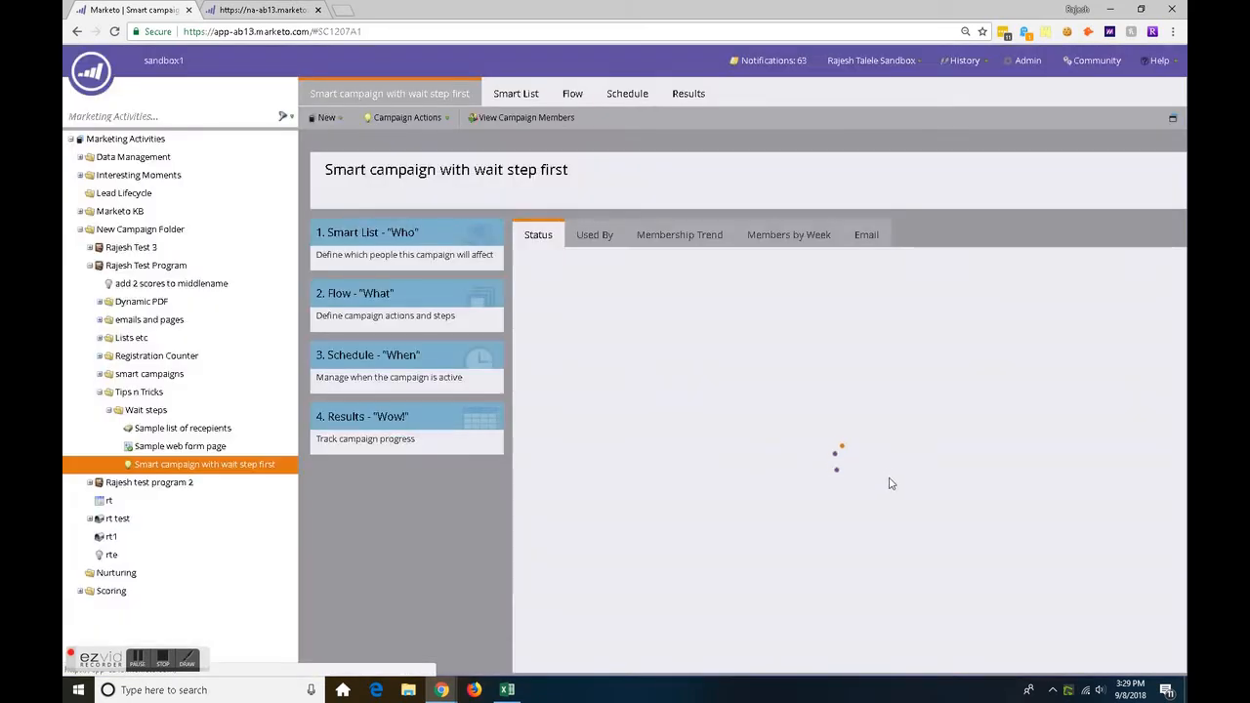
# - Check the Sample list of recepients, return to the campaign summary, and close the open web form page
pyautogui.click(207, 430)
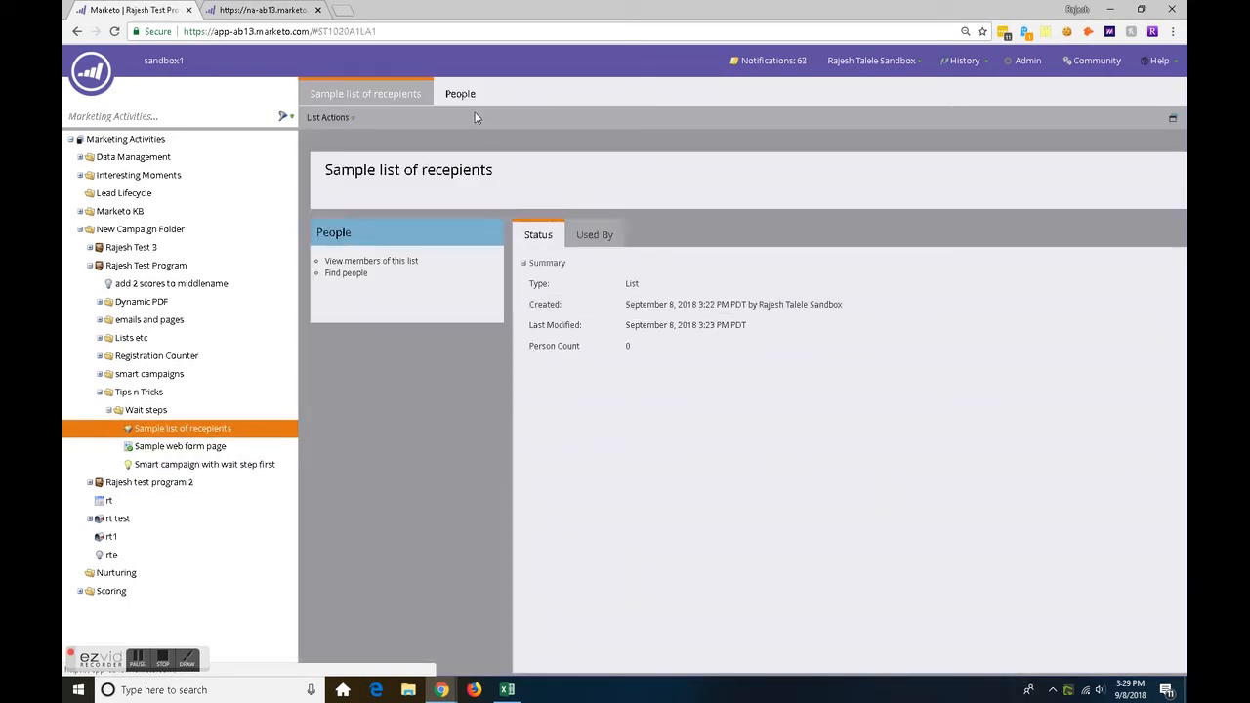
pyautogui.click(216, 465)
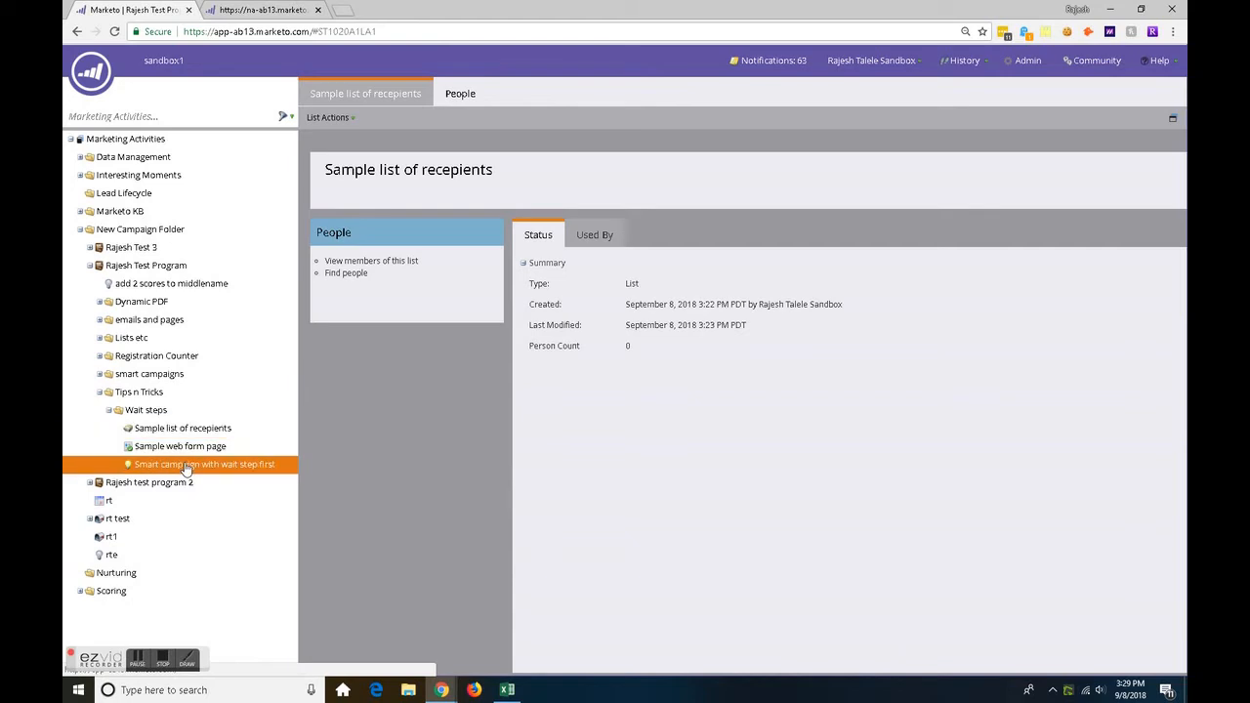
pyautogui.click(265, 12)
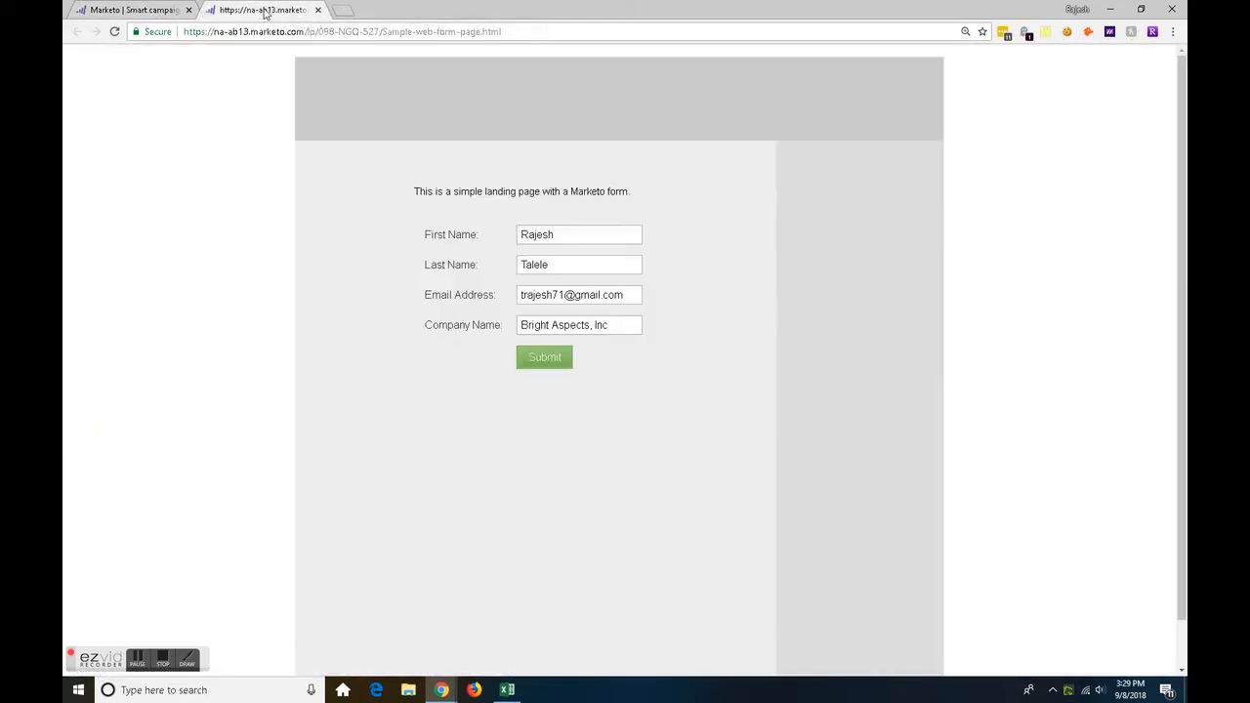
pyautogui.click(317, 10)
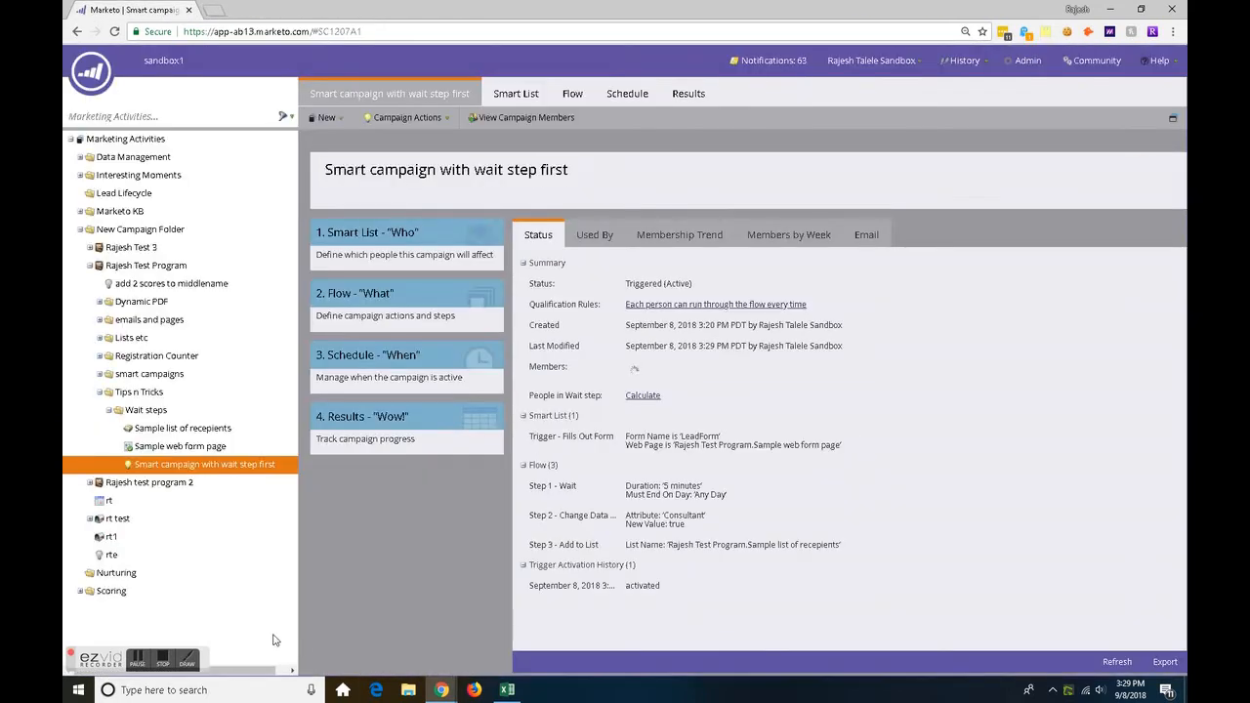
# - Open the approved version of Sample web form page and submit its prefilled lead form
pyautogui.click(195, 447)
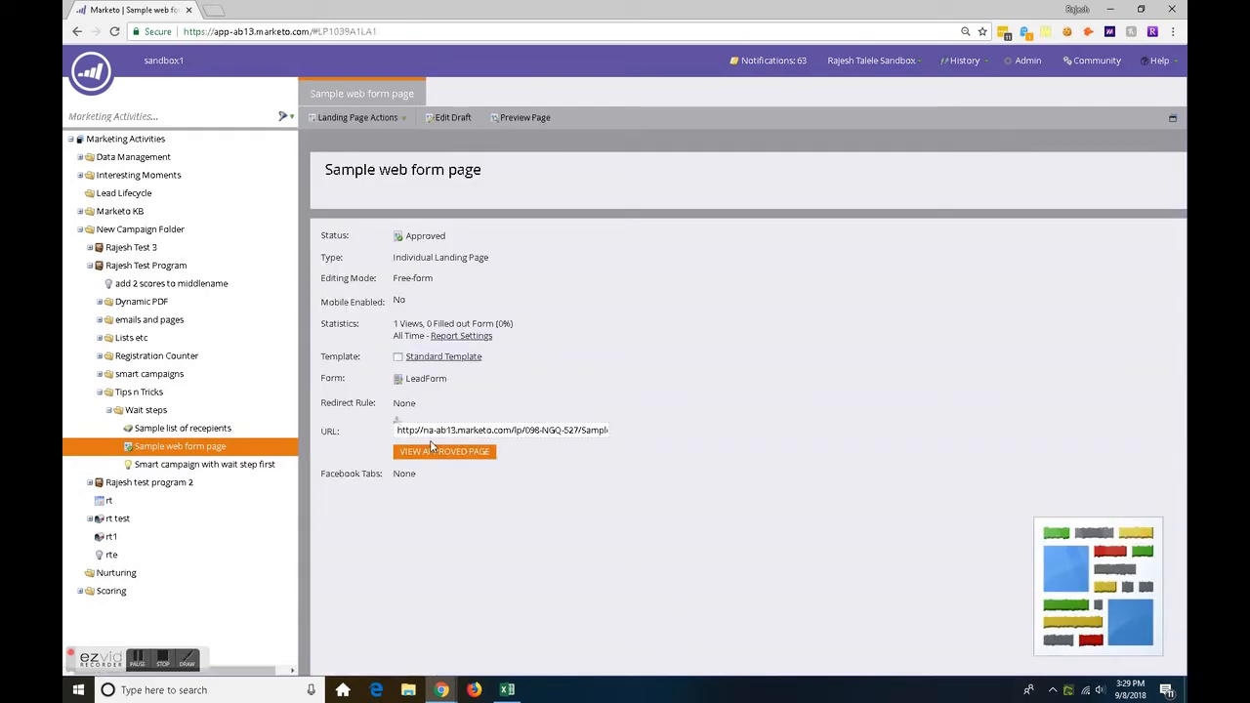
pyautogui.click(430, 452)
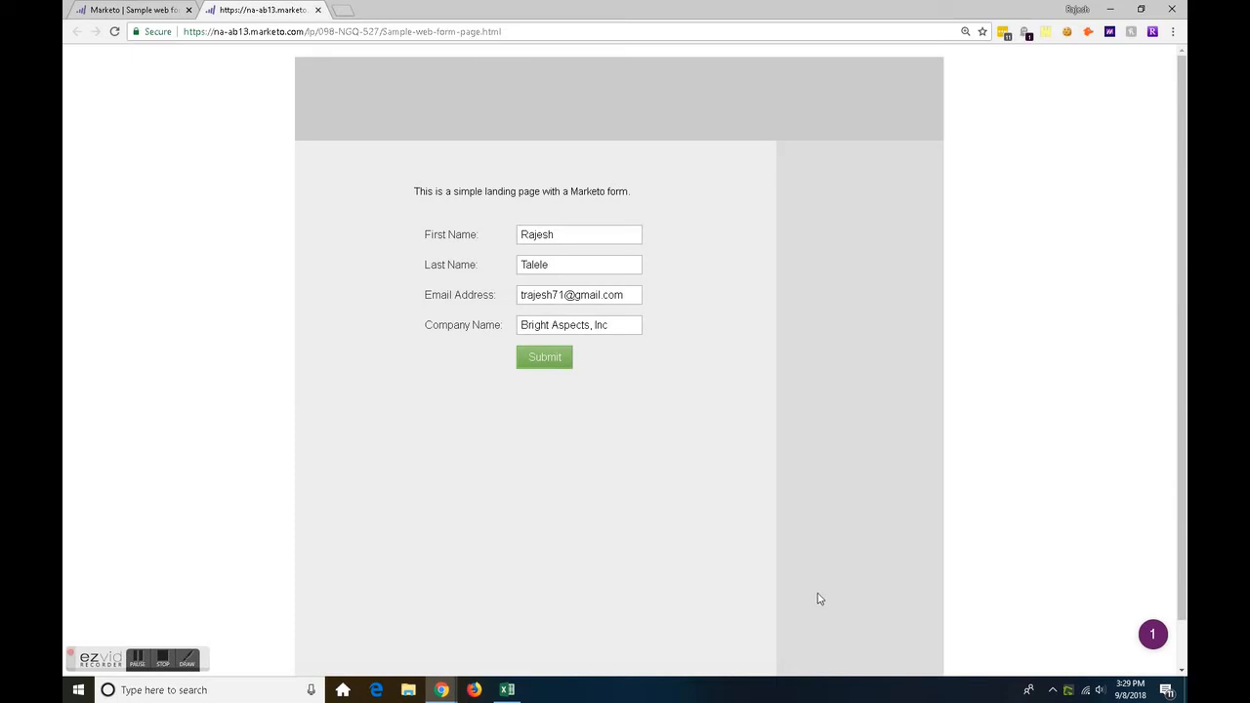
pyautogui.click(586, 234)
pyautogui.click(778, 339)
pyautogui.click(544, 357)
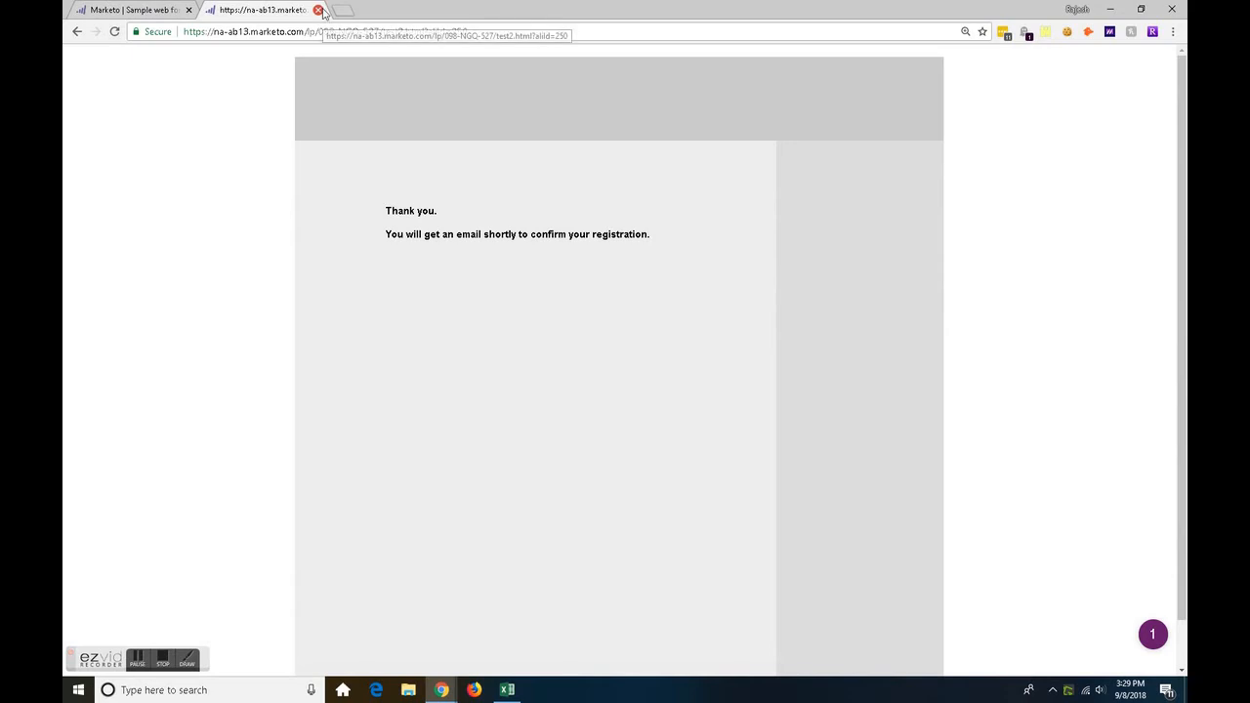
# - Return to "Smart campaign with wait step first" and check its results for new activities
pyautogui.click(132, 10)
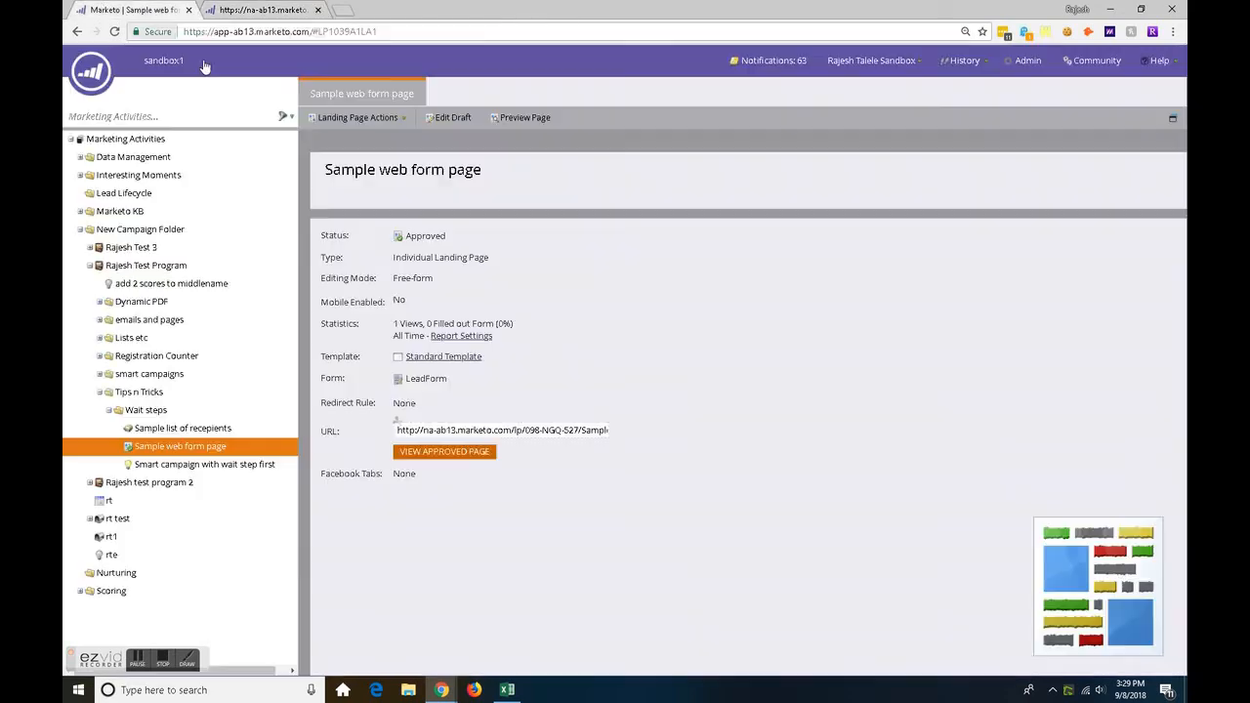
pyautogui.click(212, 466)
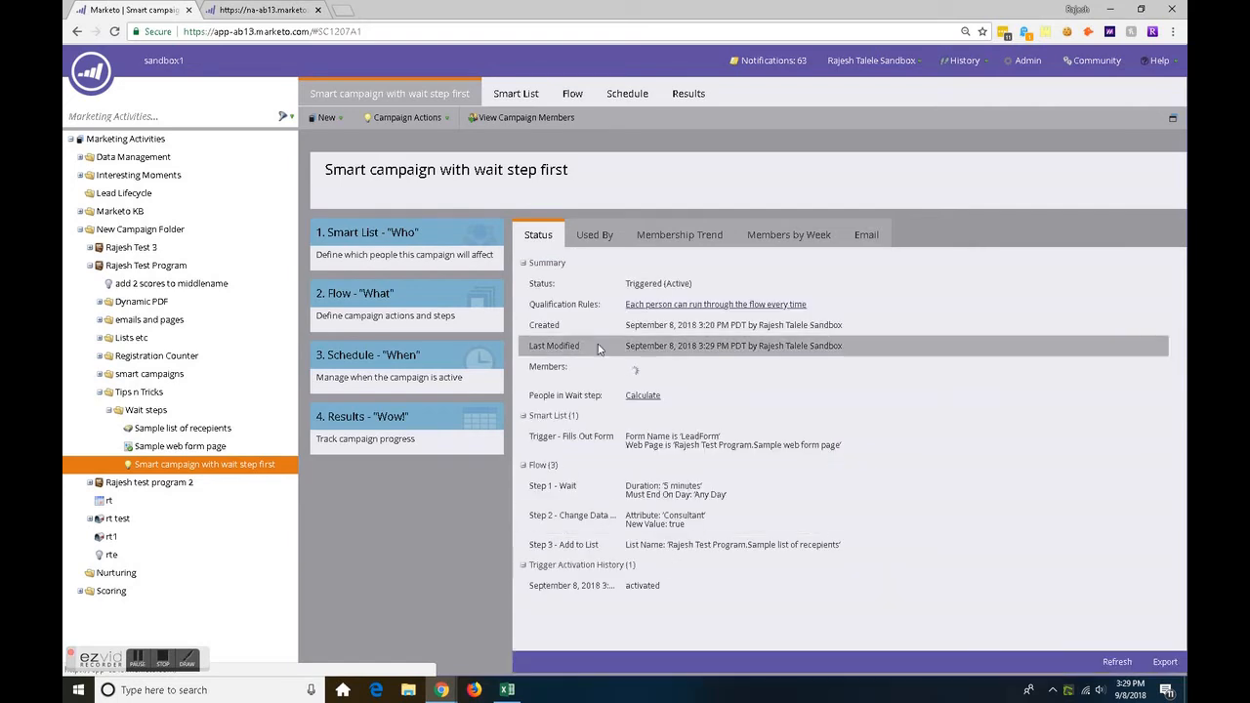
pyautogui.click(673, 97)
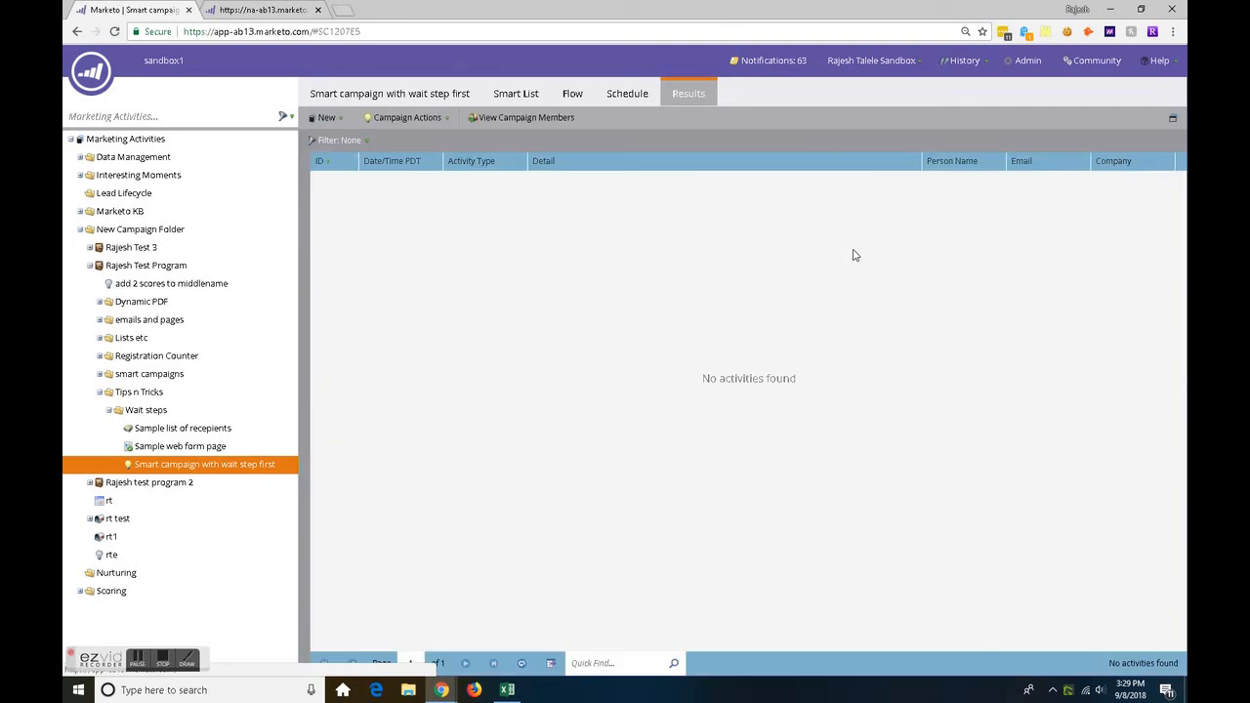
pyautogui.click(532, 663)
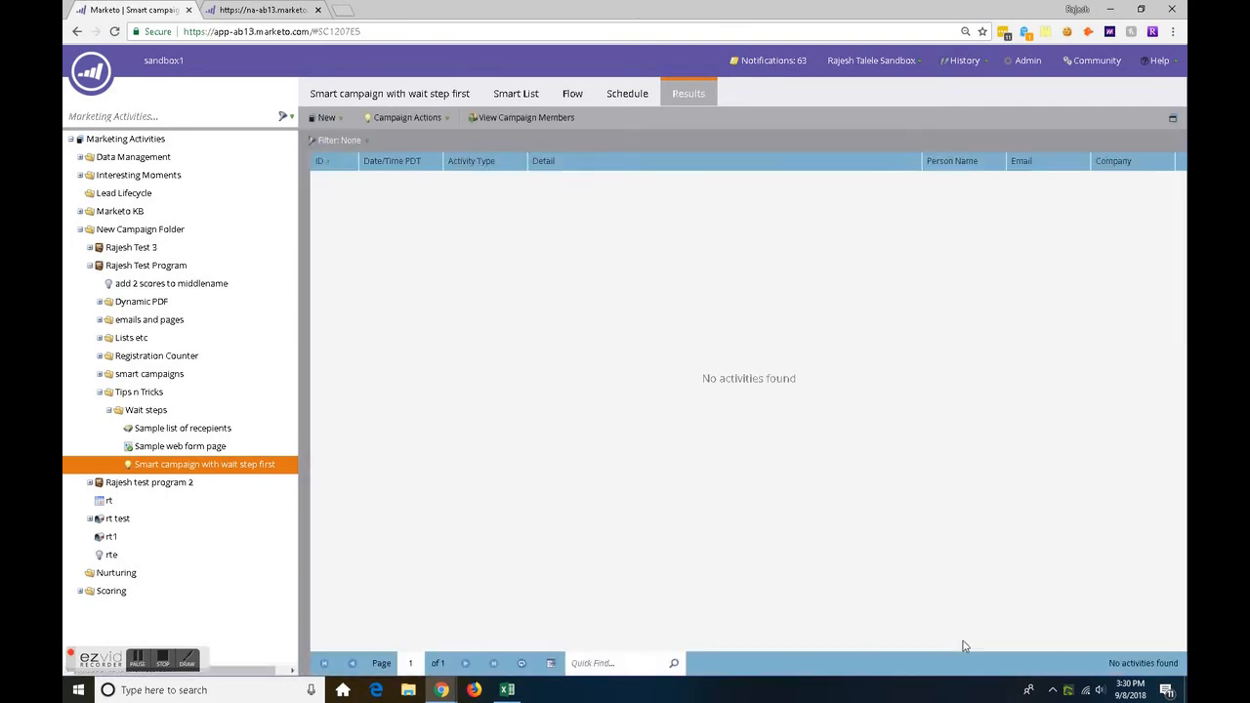
# - Compare the campaign's flow steps and Fills Out Form trigger with its results and the submitted form page
pyautogui.click(581, 96)
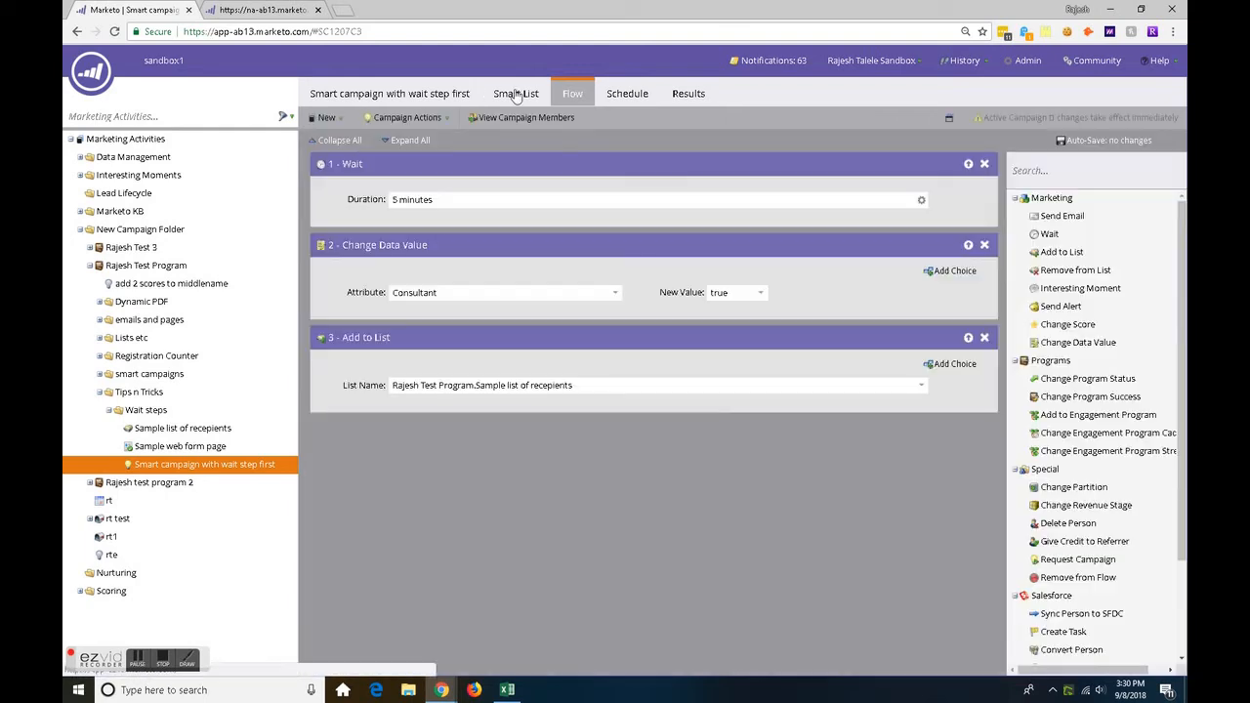
pyautogui.click(697, 96)
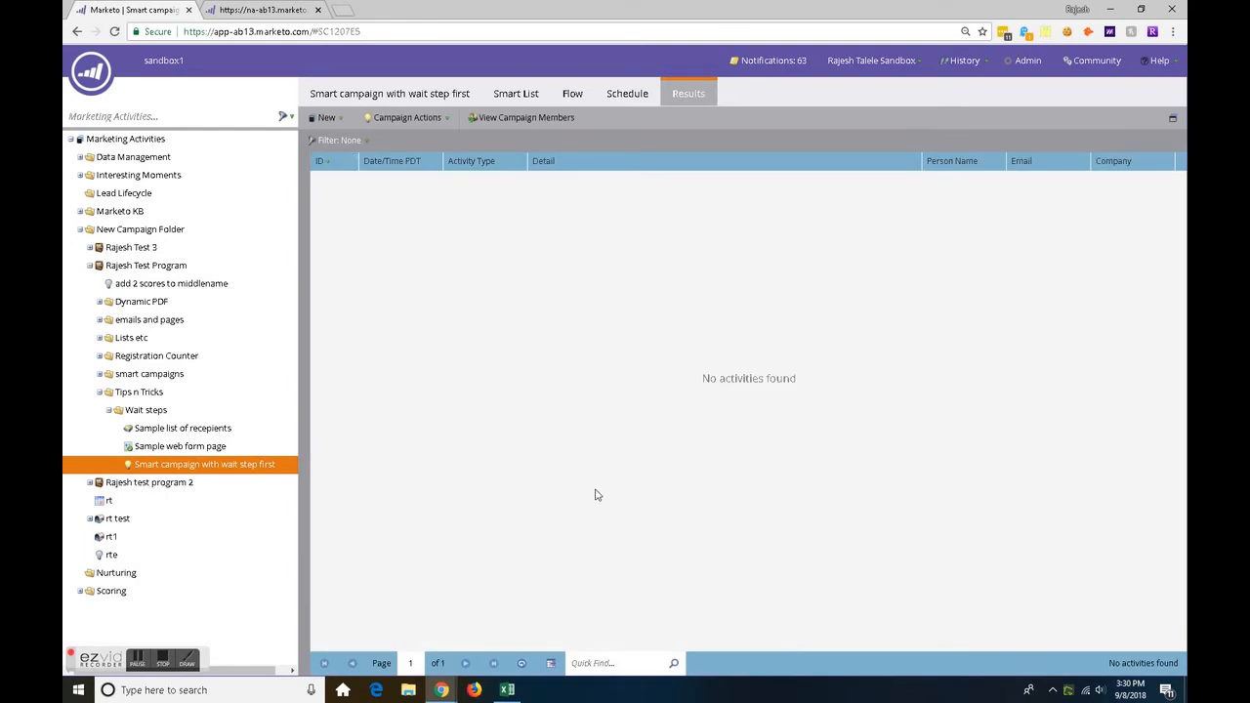
pyautogui.click(566, 93)
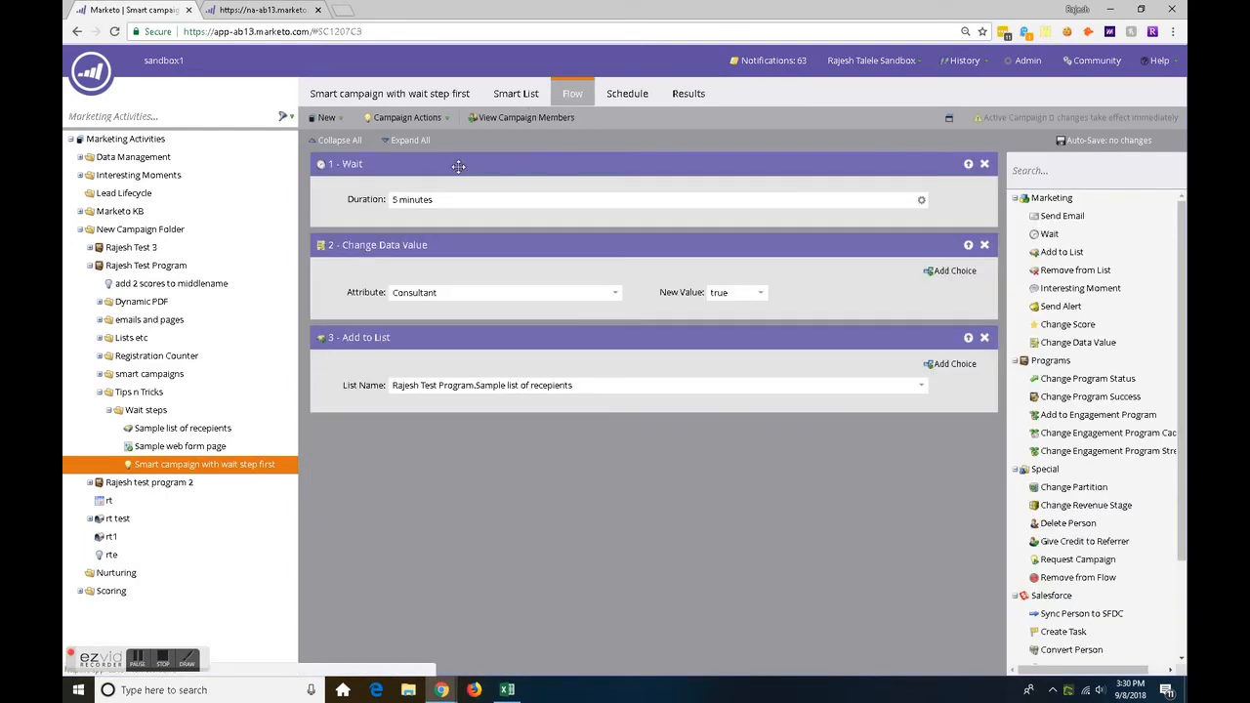
pyautogui.click(516, 93)
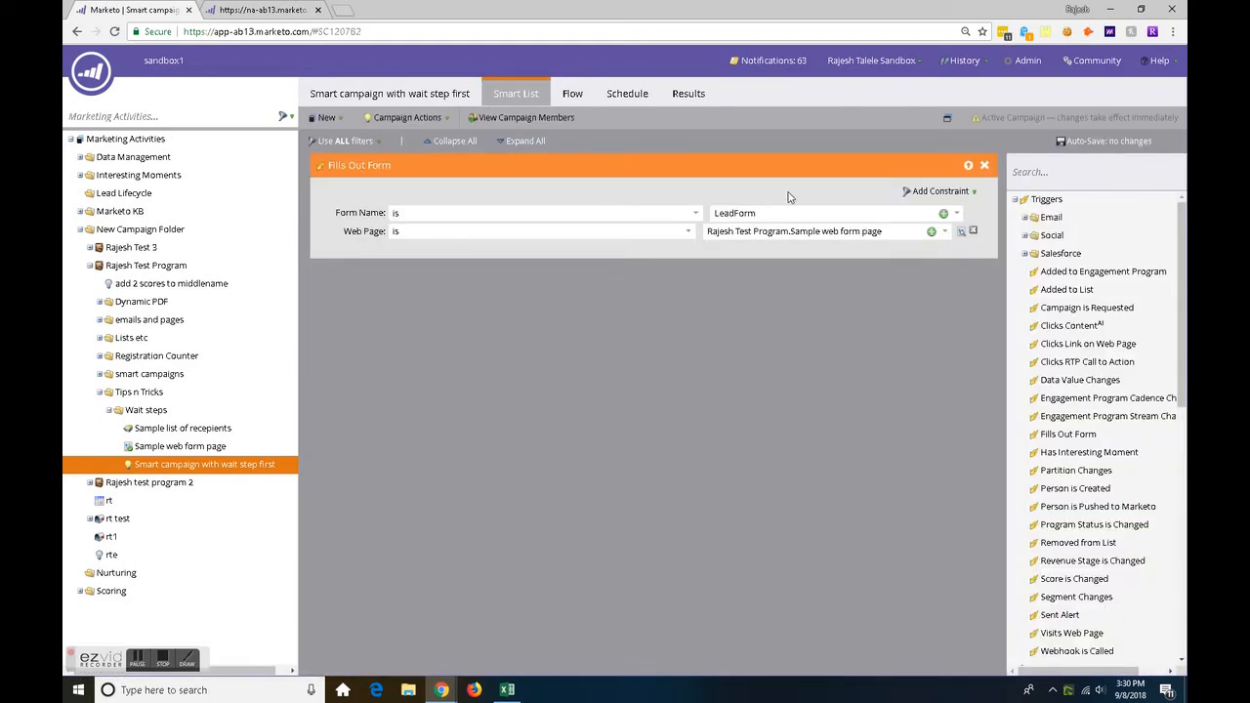
pyautogui.click(279, 11)
pyautogui.click(132, 10)
# - Look at the campaign's flow once more and refresh its results
pyautogui.click(567, 100)
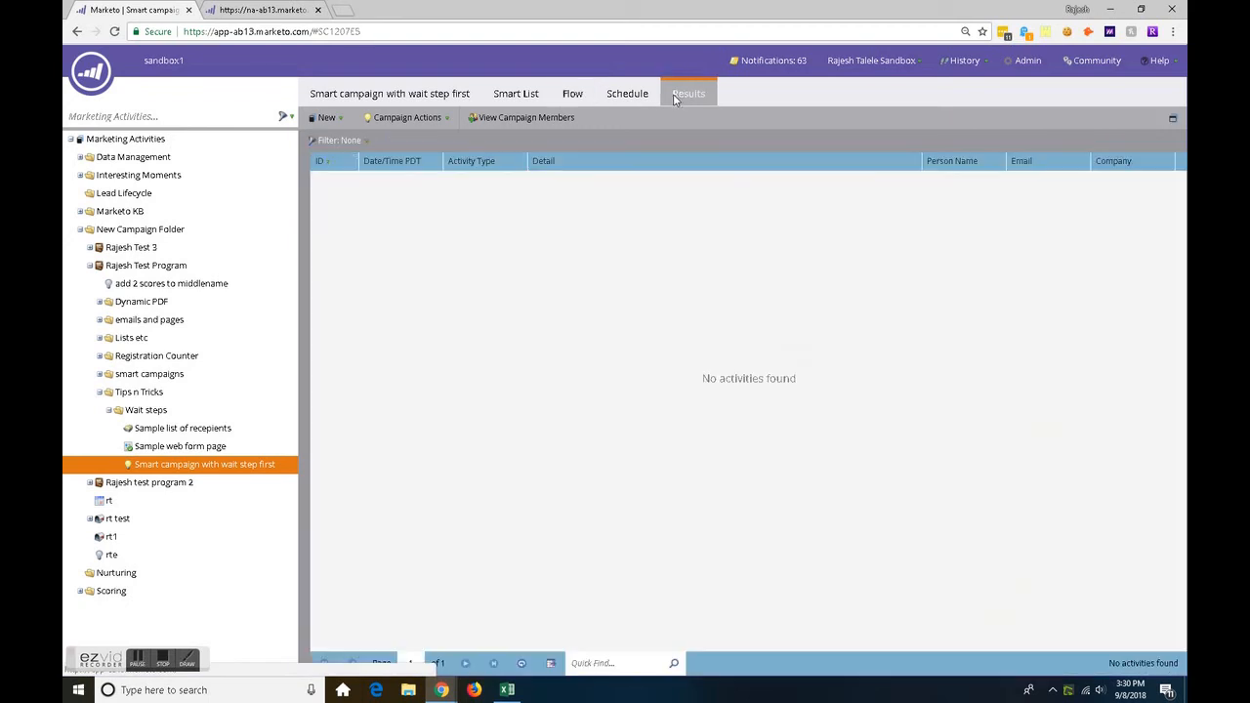
pyautogui.click(675, 96)
pyautogui.click(523, 665)
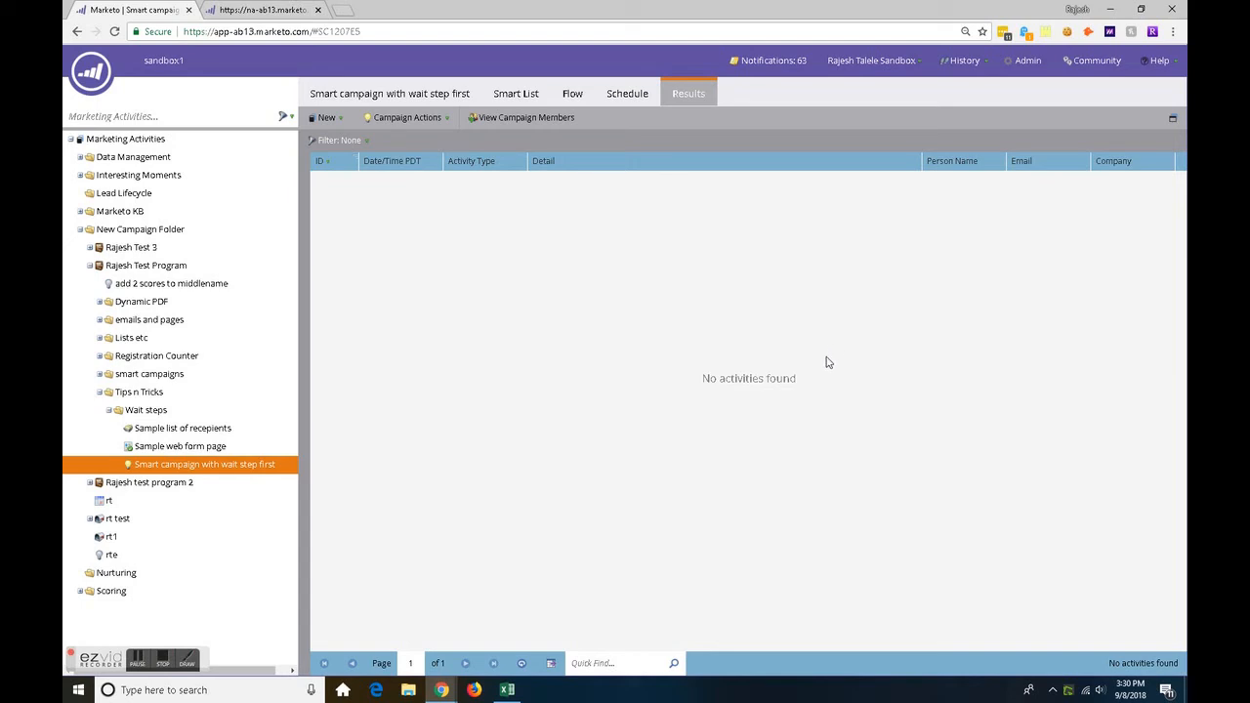
# - Refresh the campaign's results and examine the Change Data Value and Add to List activities
pyautogui.click(140, 662)
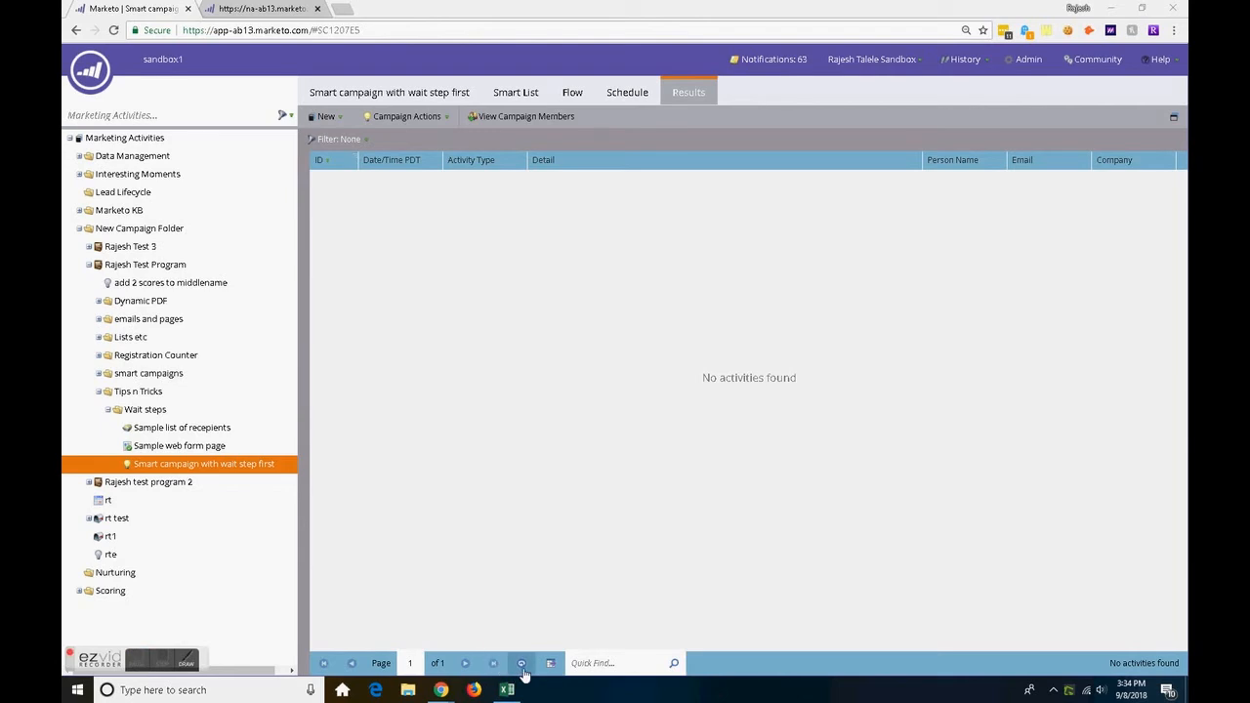
pyautogui.click(524, 672)
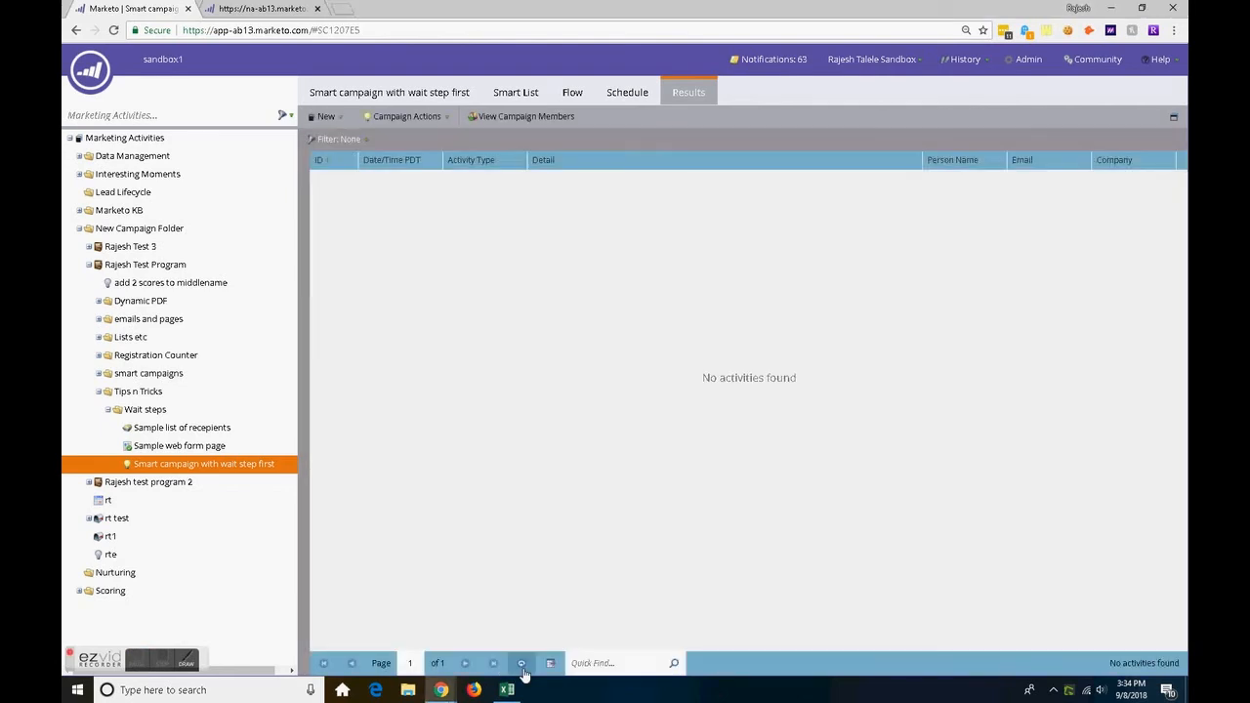
pyautogui.click(523, 672)
pyautogui.click(140, 662)
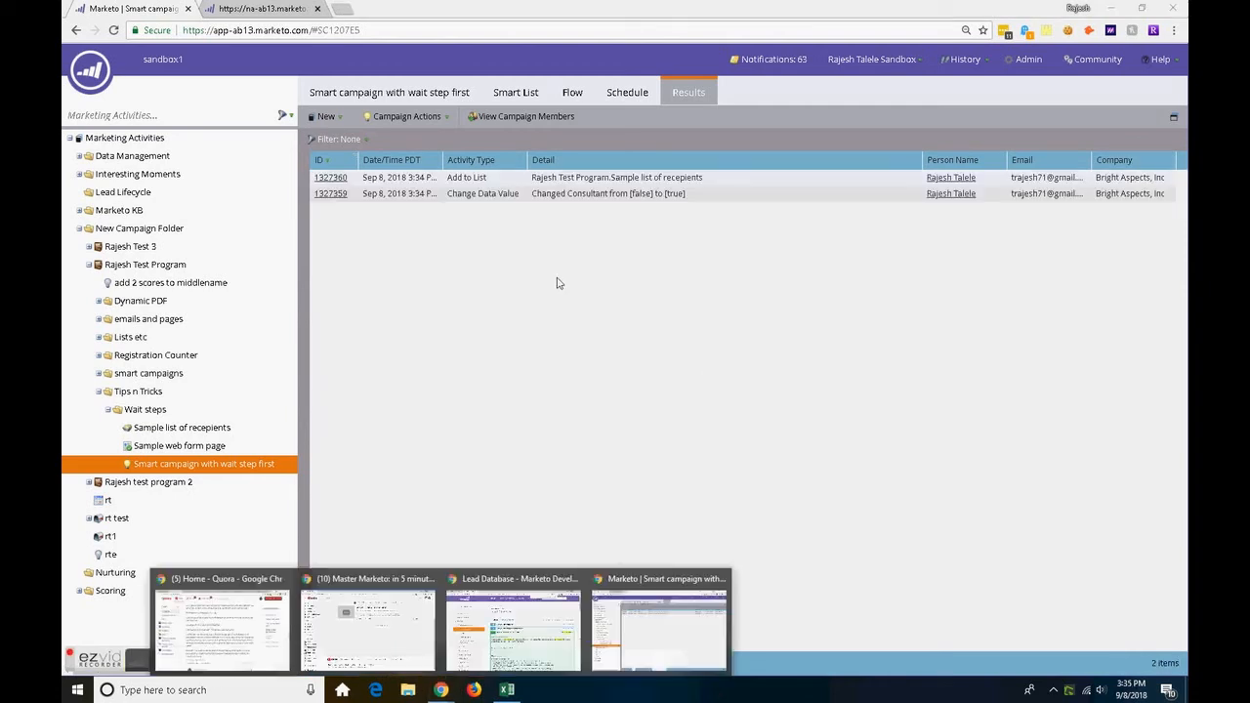
pyautogui.click(606, 402)
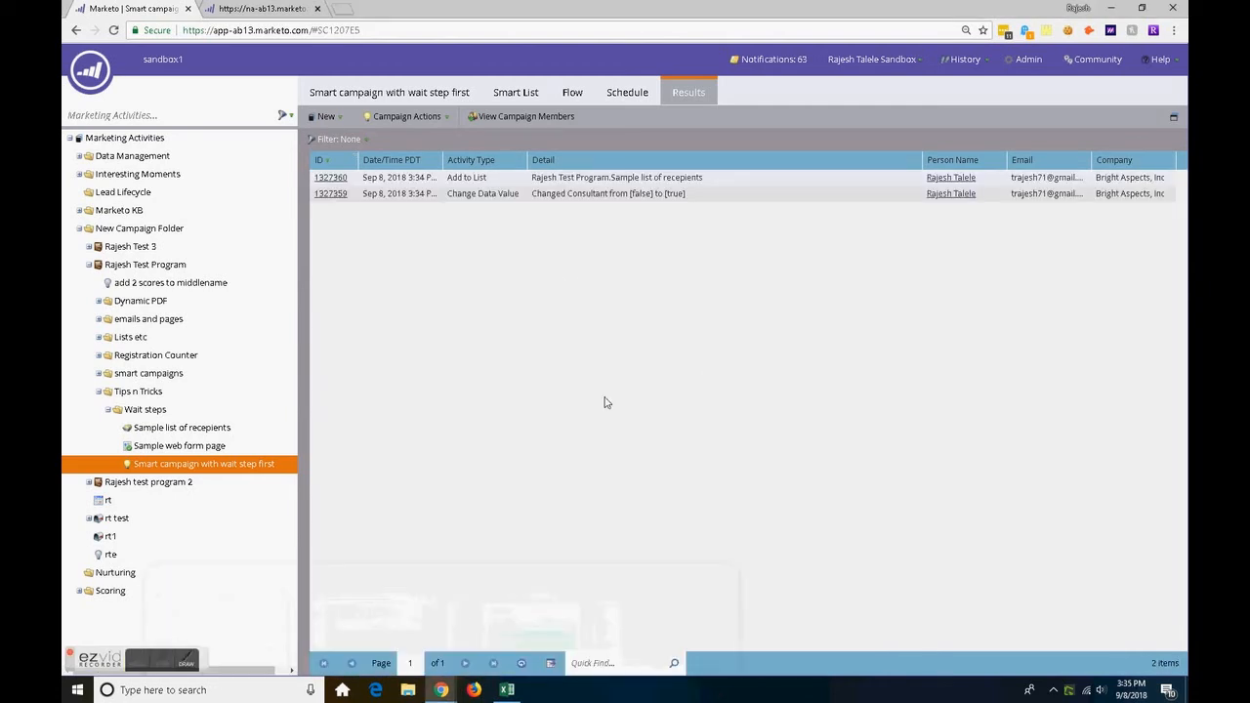
pyautogui.click(549, 197)
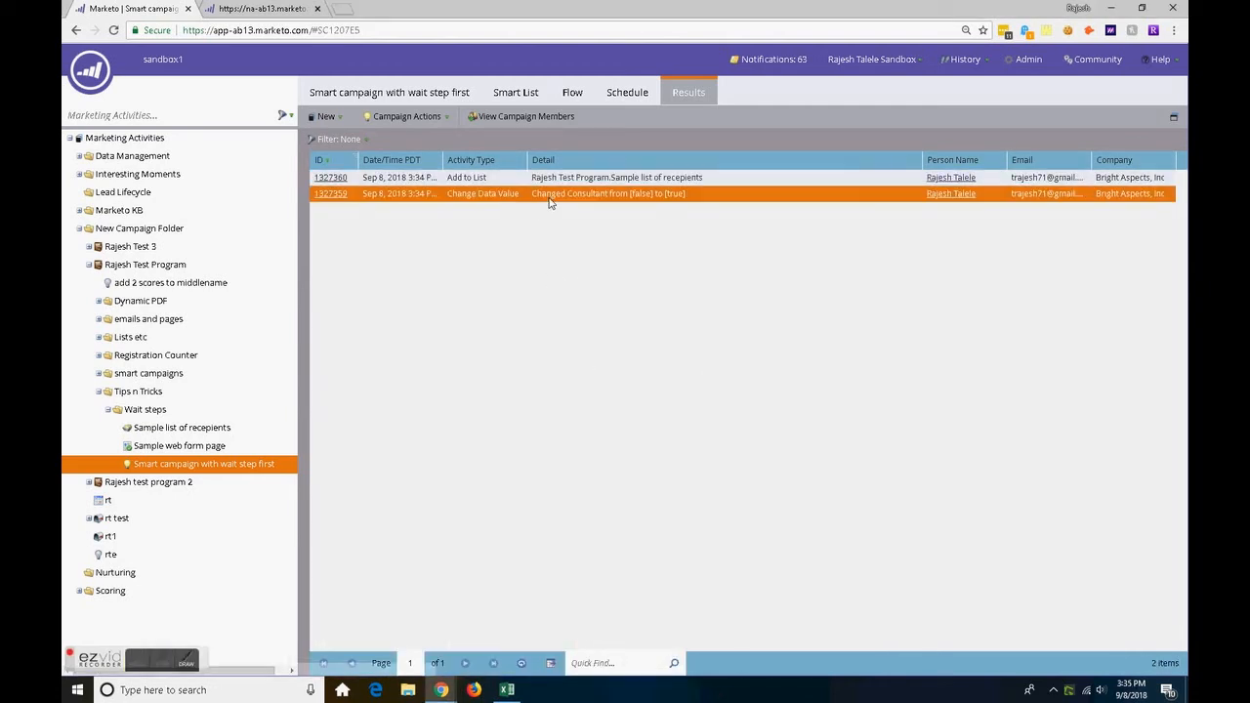
pyautogui.click(460, 182)
pyautogui.click(472, 199)
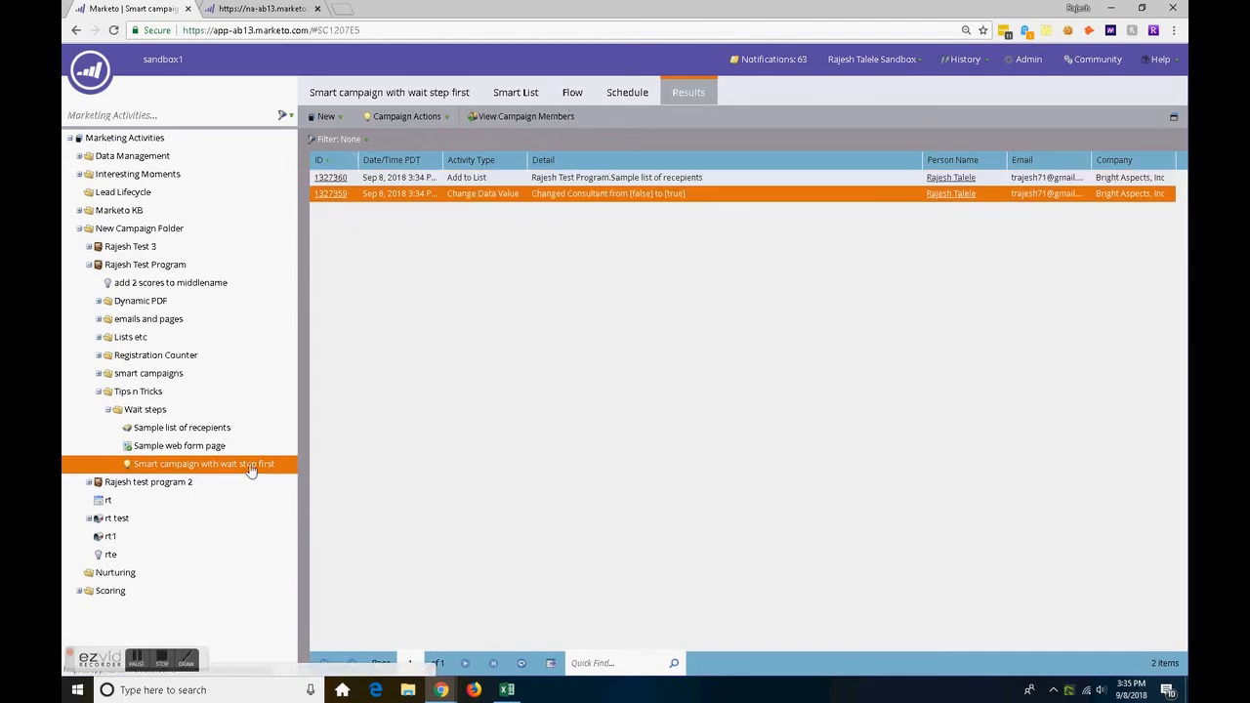
# - View the people in Sample list of recepients and compare them with the activities in the campaign's results
pyautogui.click(151, 428)
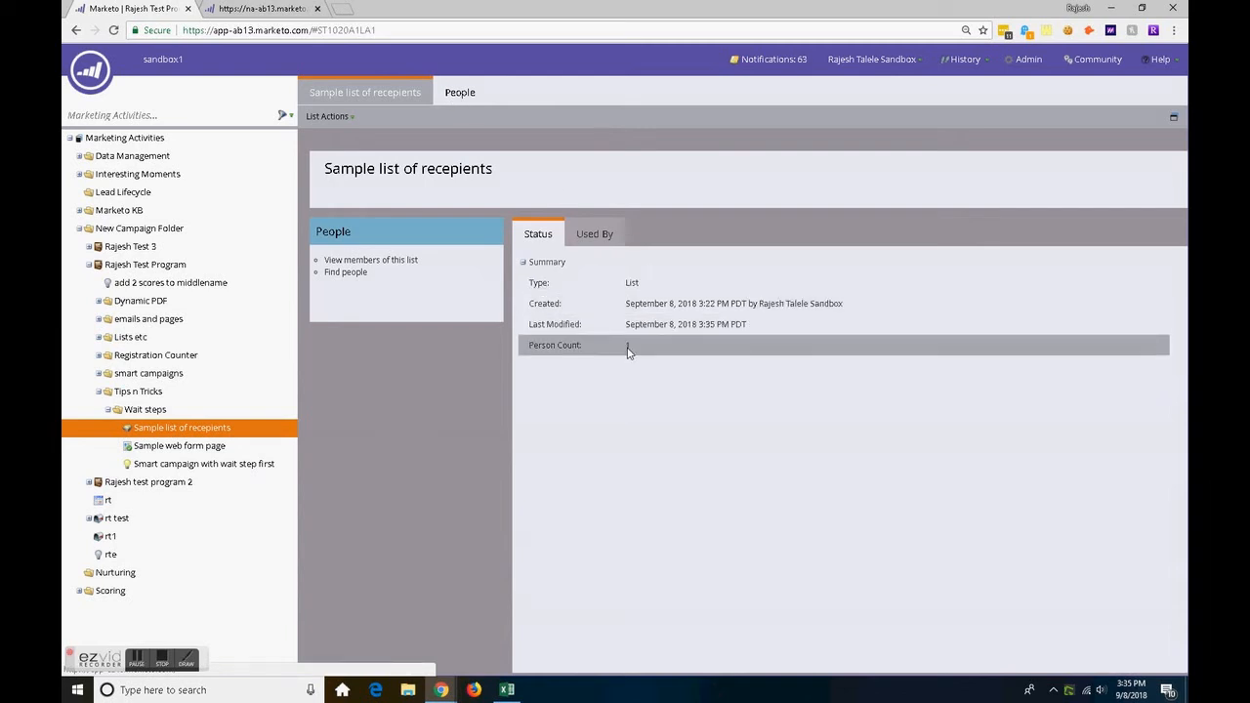
pyautogui.click(456, 92)
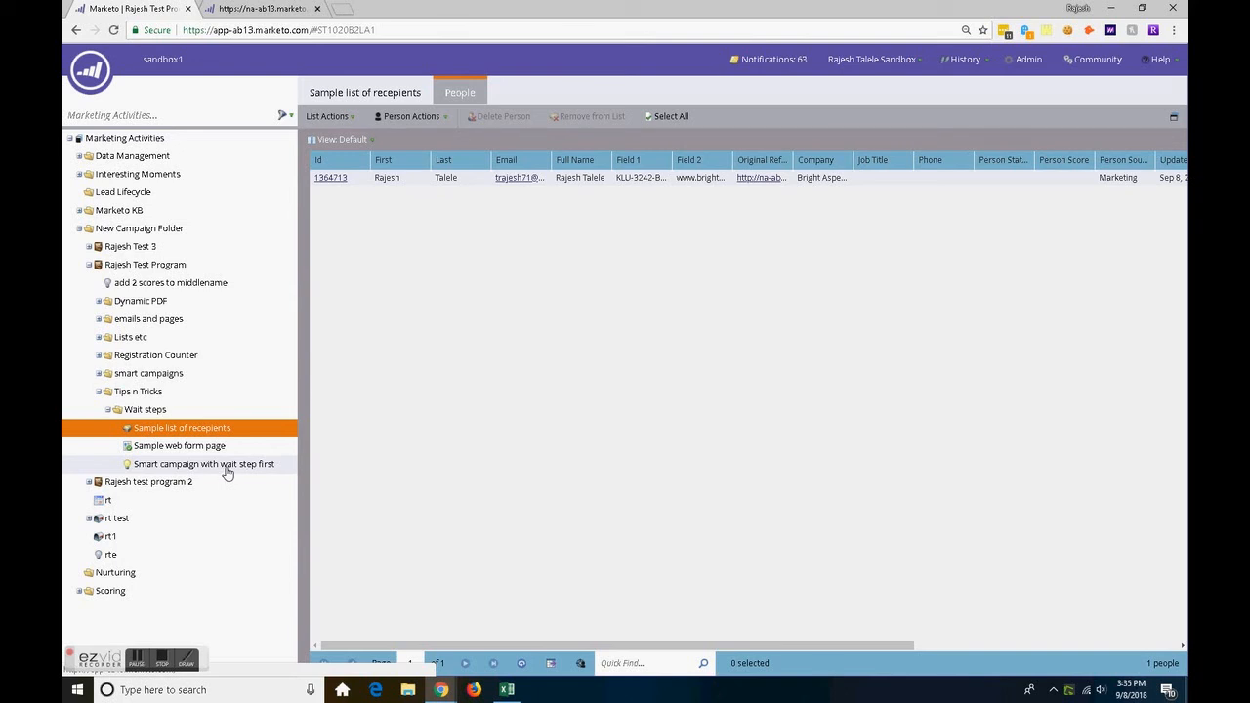
pyautogui.click(224, 466)
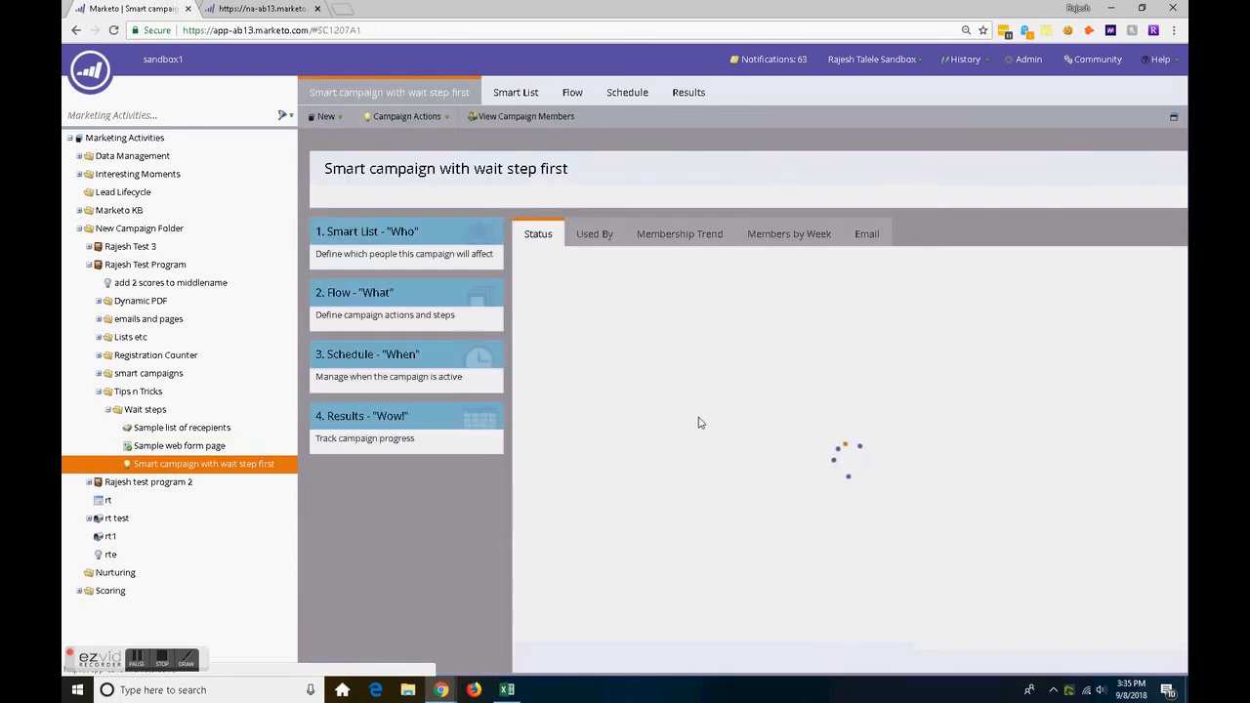
pyautogui.click(694, 92)
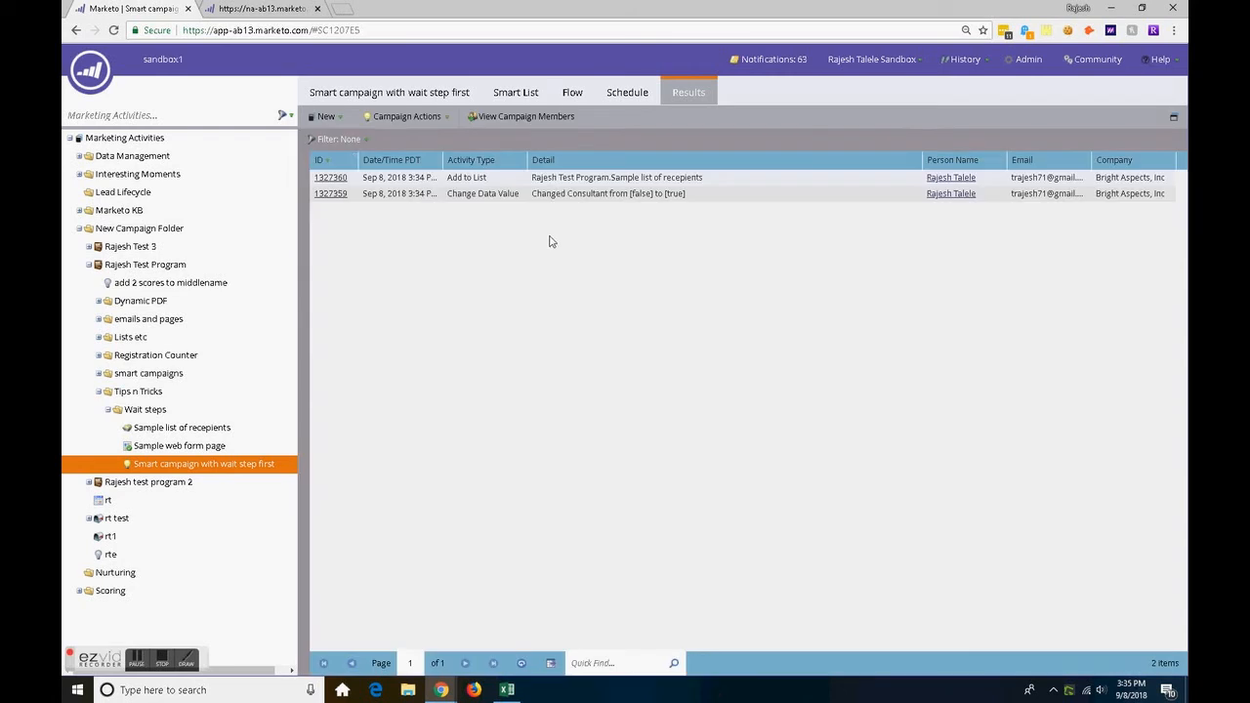
pyautogui.click(461, 198)
pyautogui.click(490, 179)
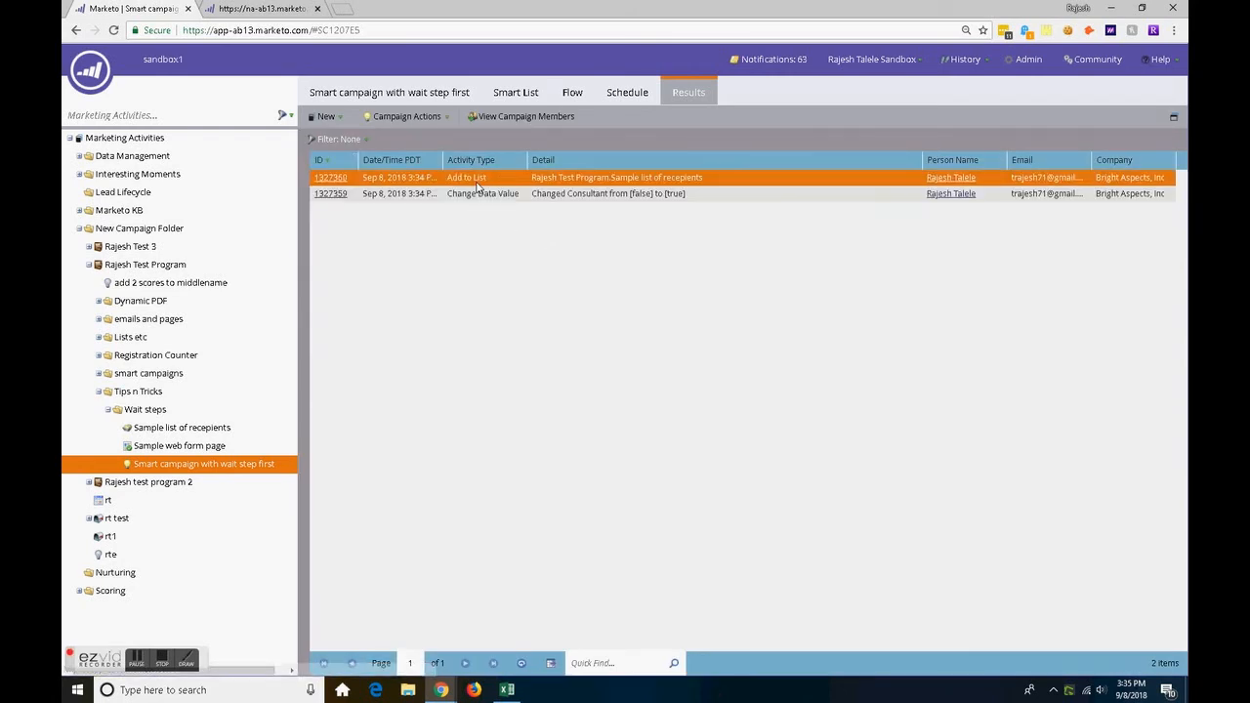
# - Inspect the Wait step's duration in the campaign's flow and compare it with the campaign's results
pyautogui.click(569, 94)
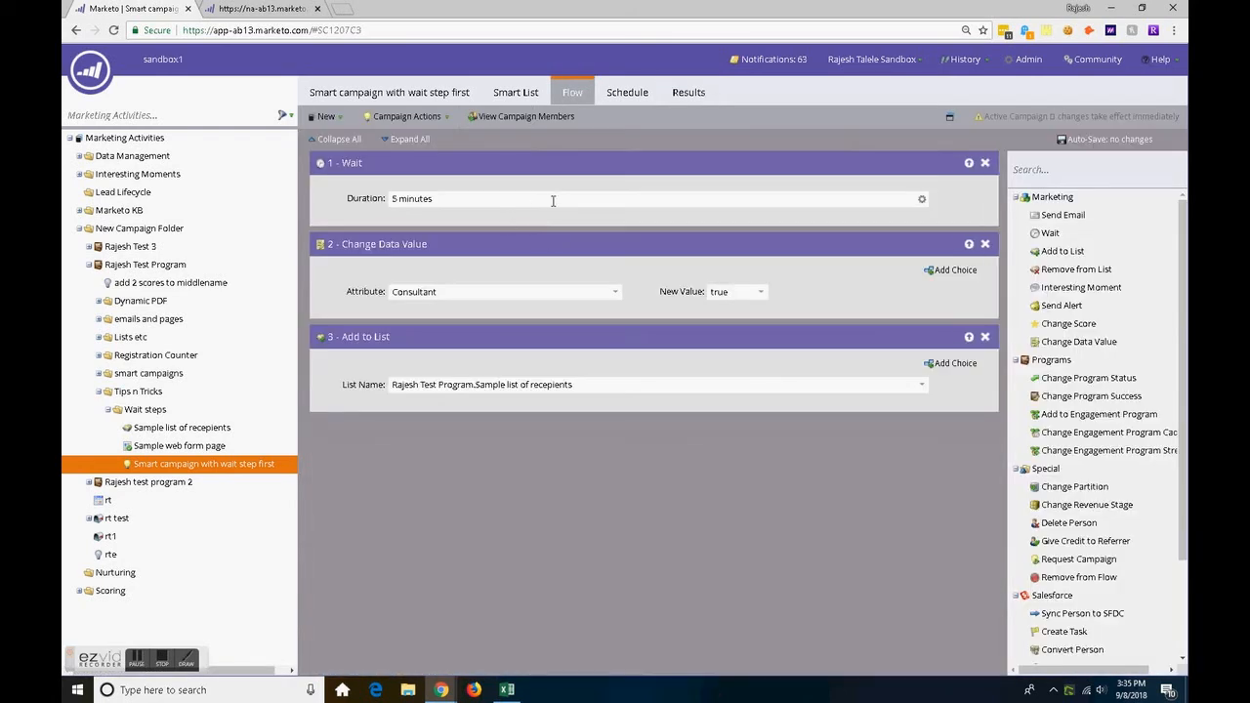
pyautogui.click(455, 198)
pyautogui.moveTo(455, 198); pyautogui.dragTo(389, 198)
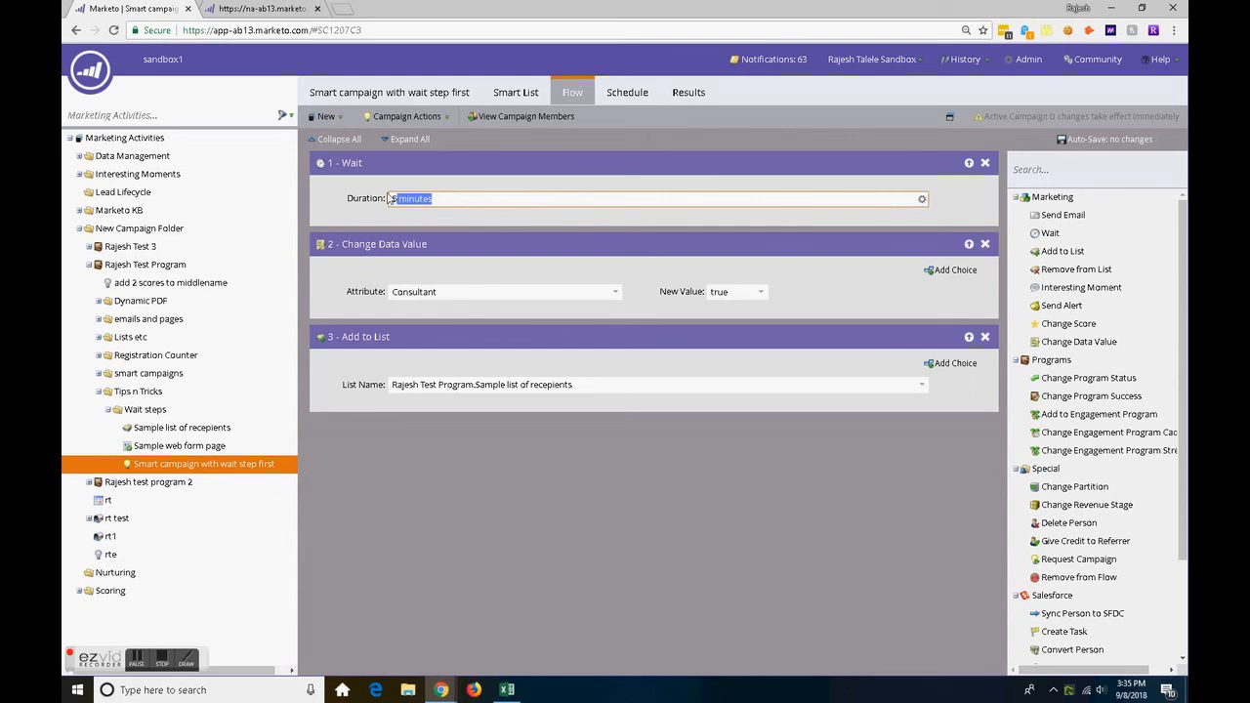
pyautogui.click(632, 531)
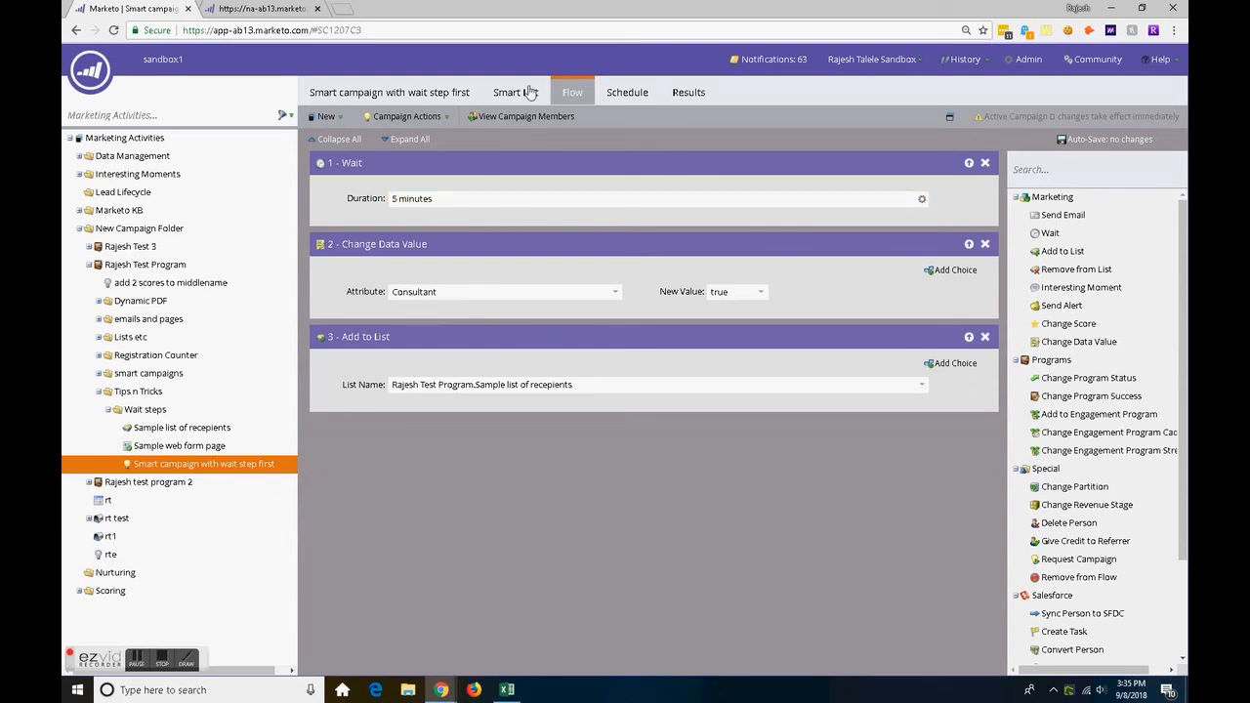
pyautogui.click(684, 93)
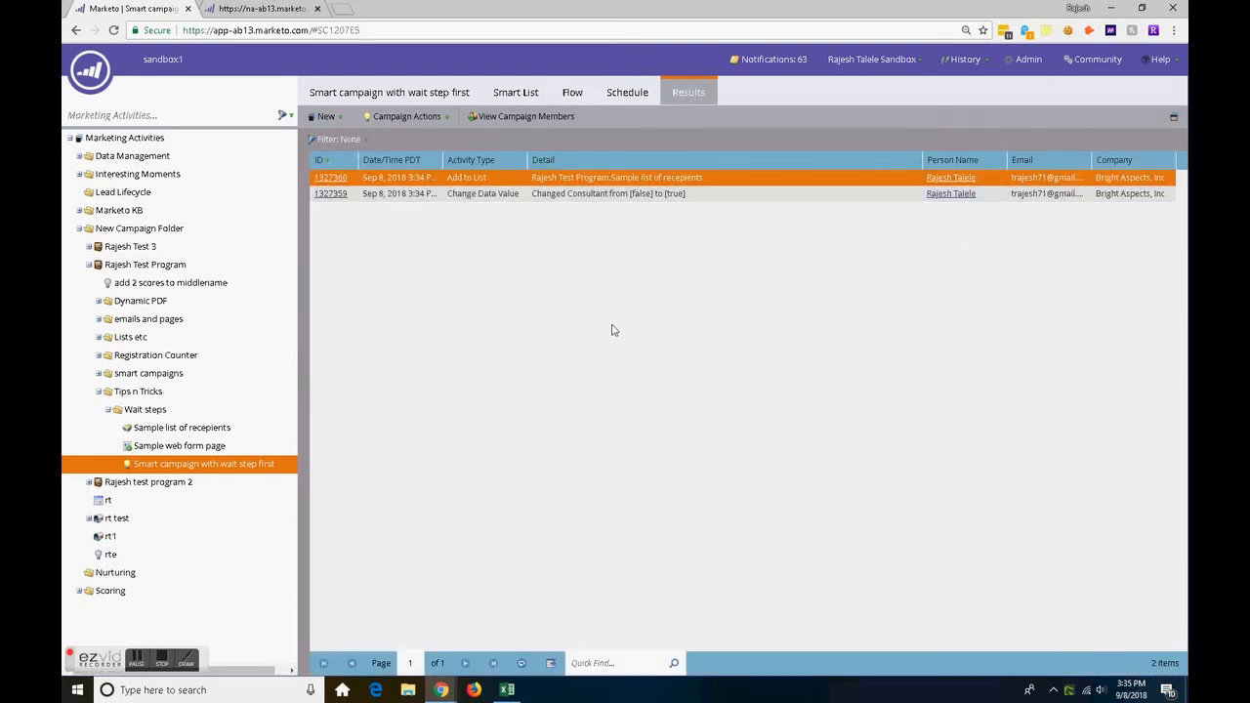
# - Look at the Sample web form page details and the position of the Wait step in the campaign's flow
pyautogui.click(179, 445)
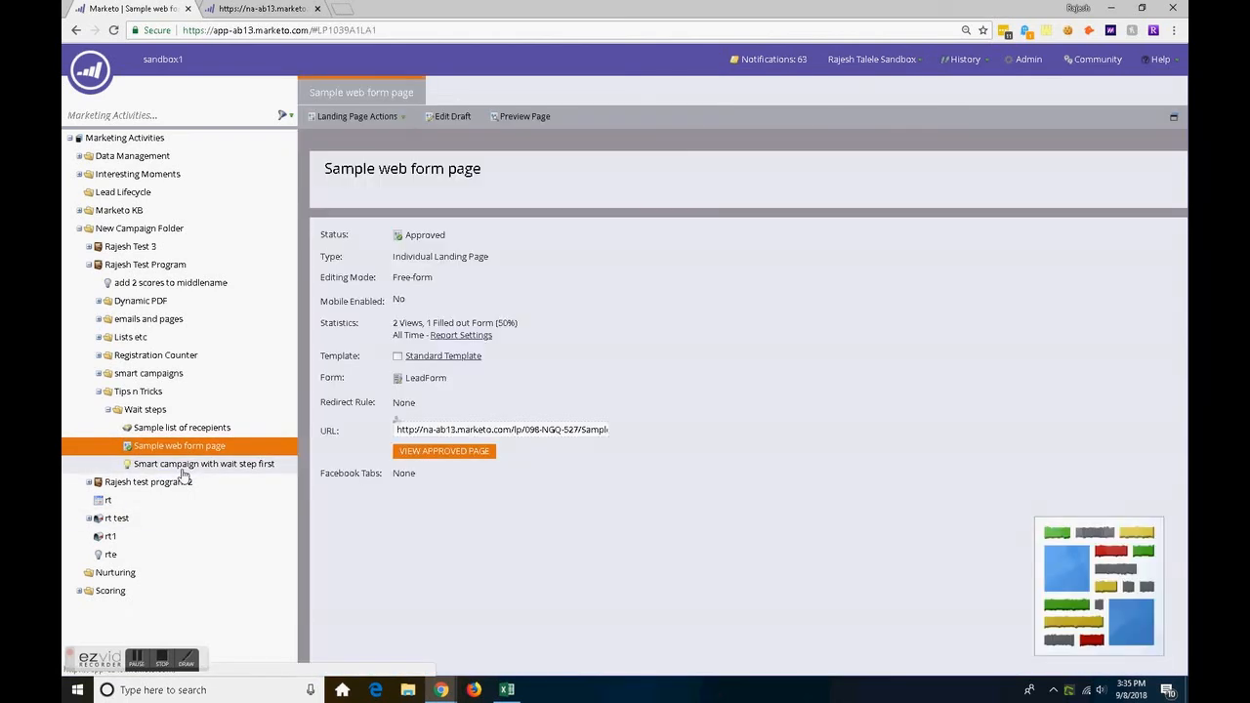
pyautogui.click(181, 466)
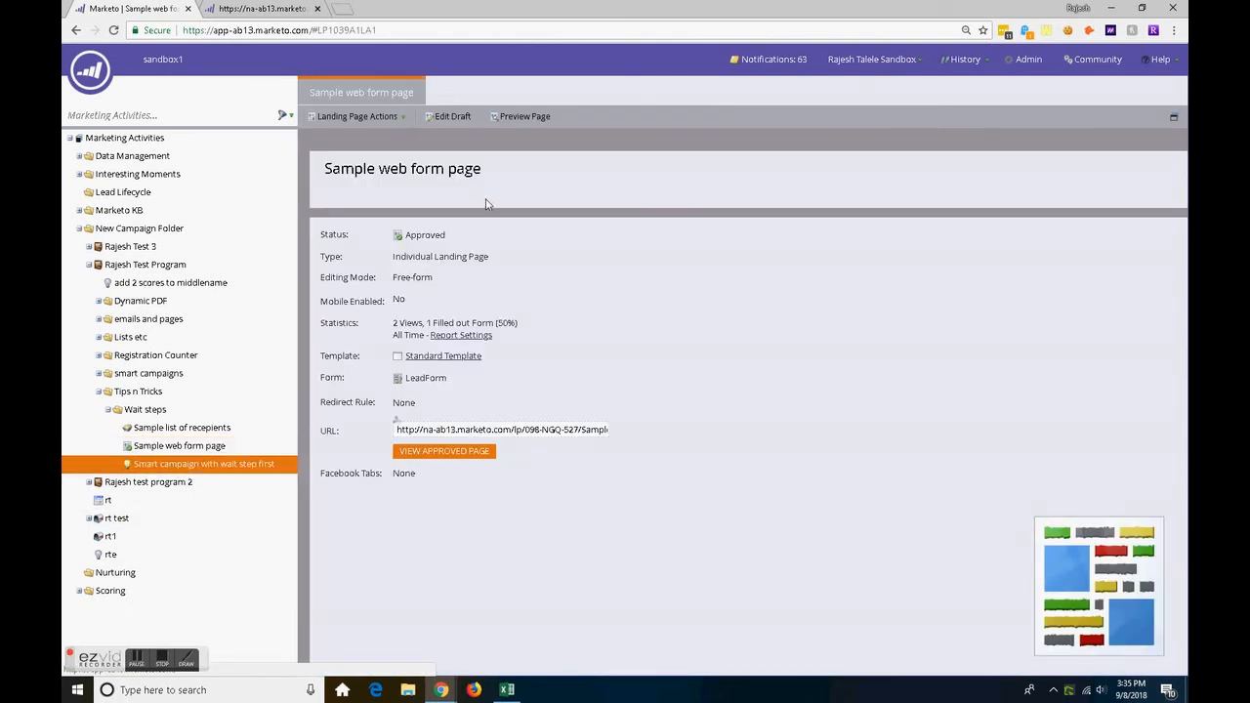
pyautogui.click(572, 91)
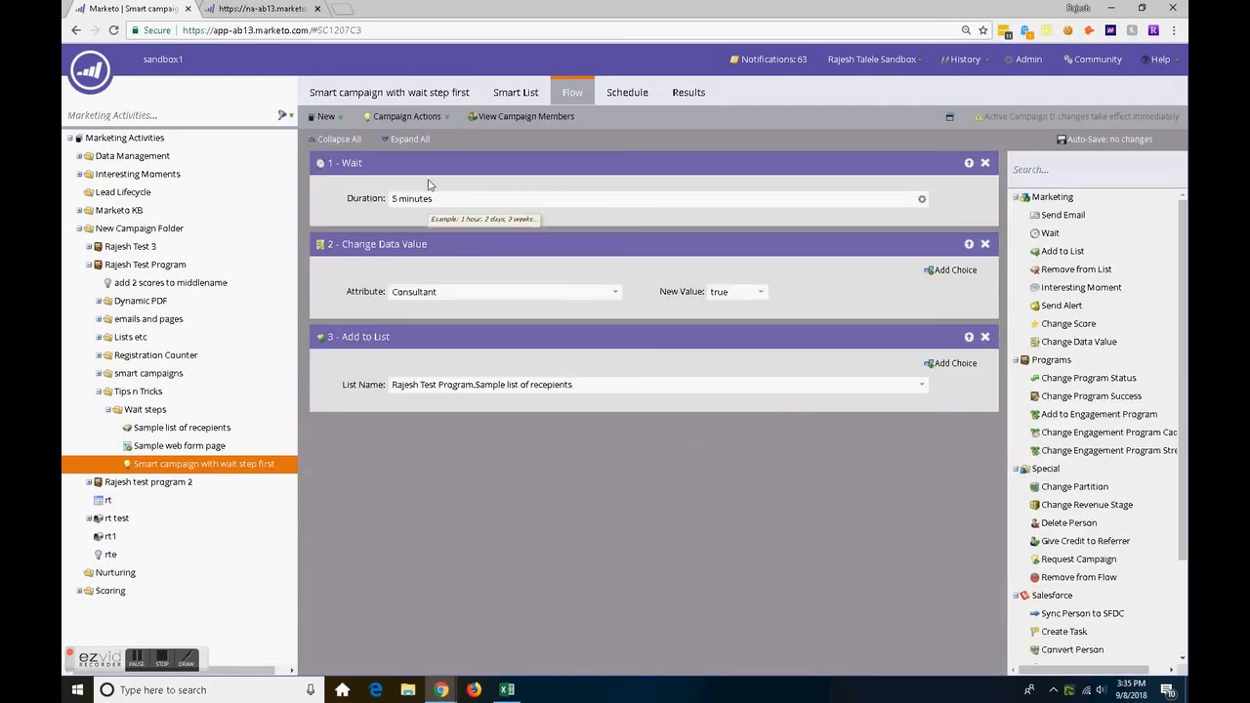
pyautogui.click(968, 163)
pyautogui.click(969, 163)
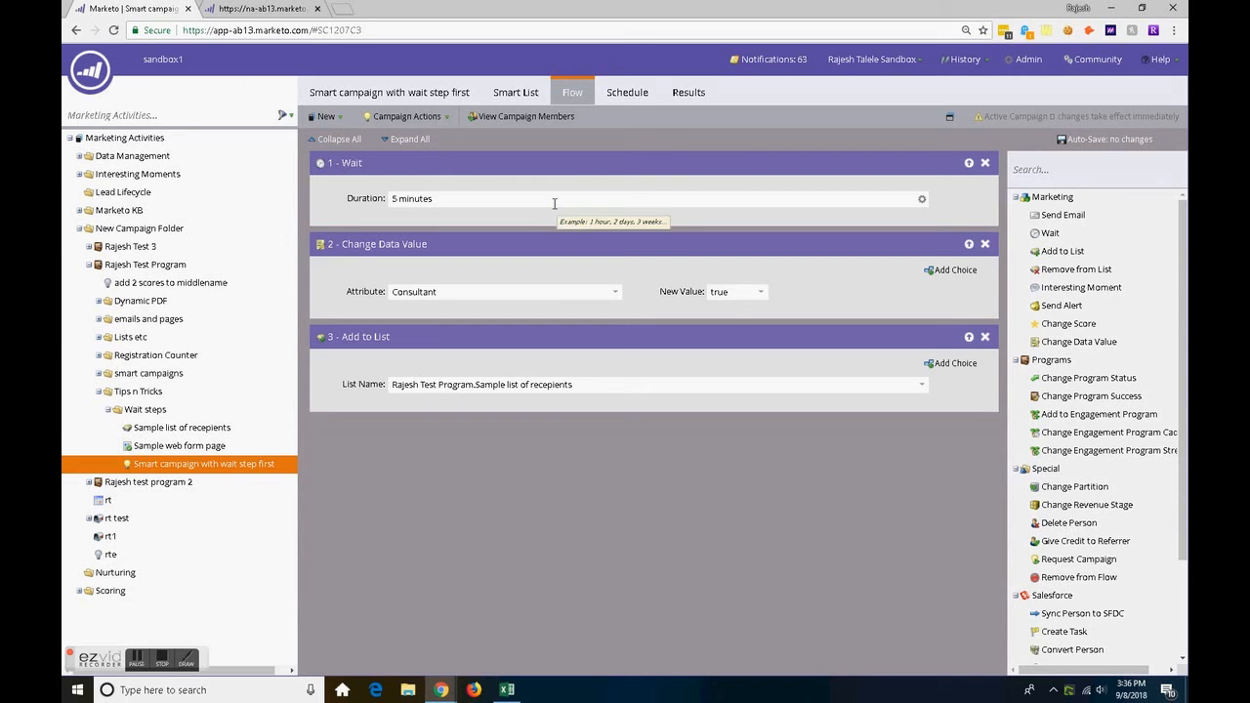
# - From the campaign's results, open the person's activity log and examine the form fill-out and campaign activities dated Sep 8, 2018
pyautogui.click(688, 92)
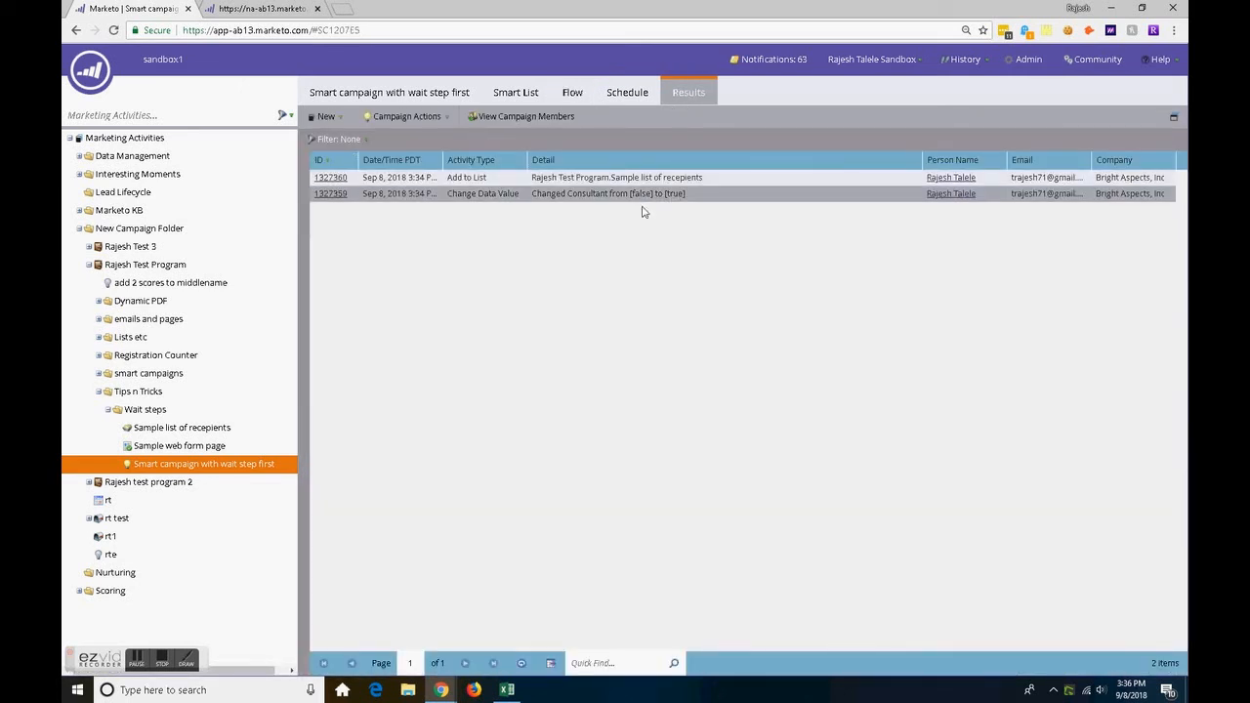
pyautogui.click(467, 198)
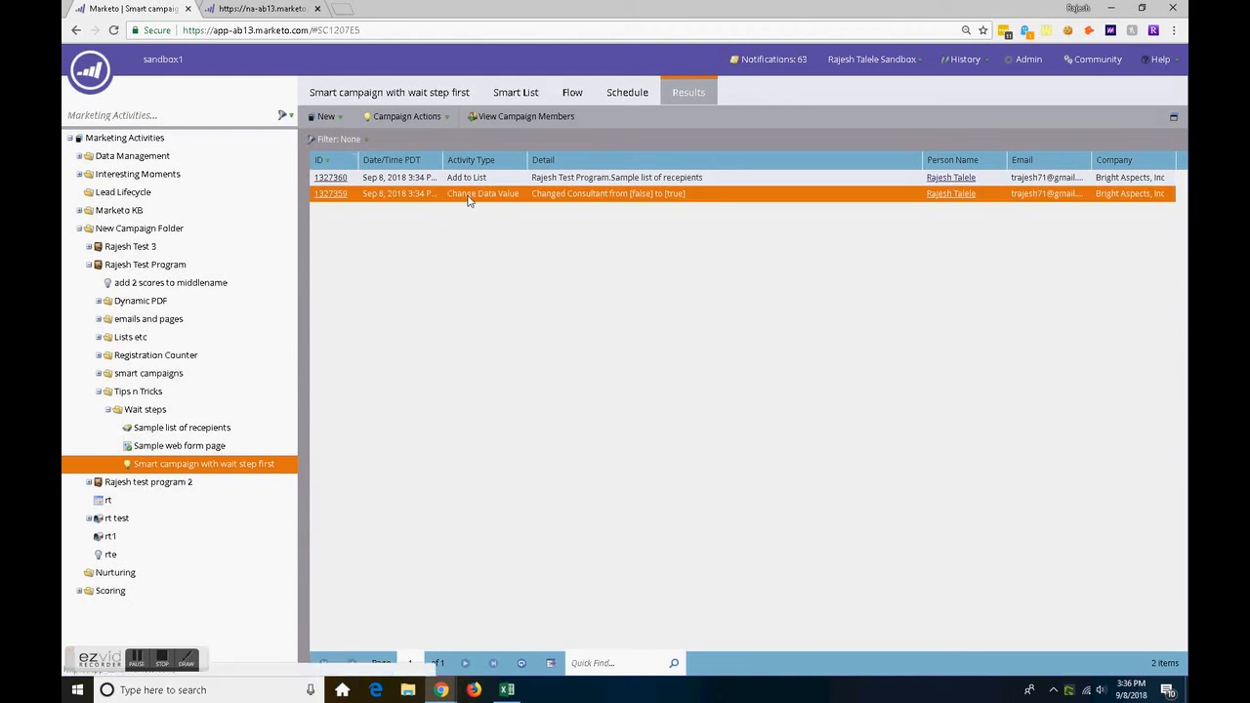
pyautogui.click(478, 181)
pyautogui.click(965, 195)
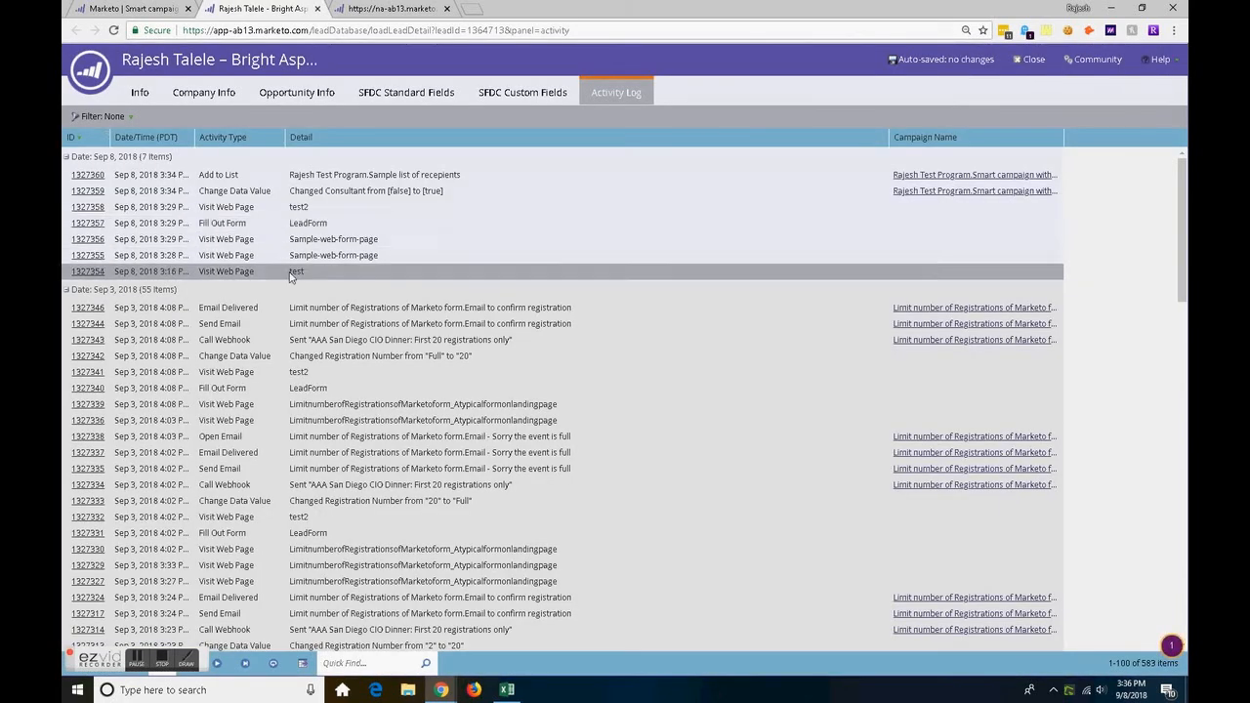
pyautogui.click(299, 207)
pyautogui.click(302, 223)
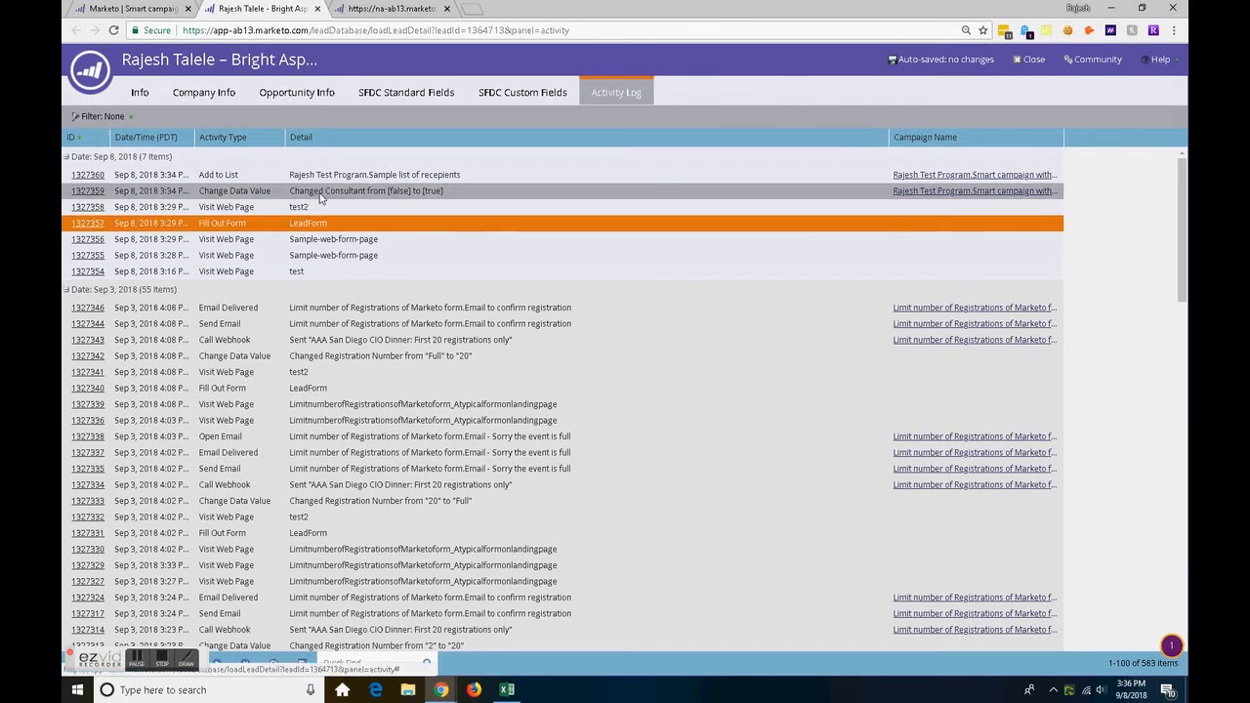
pyautogui.click(322, 194)
pyautogui.click(324, 159)
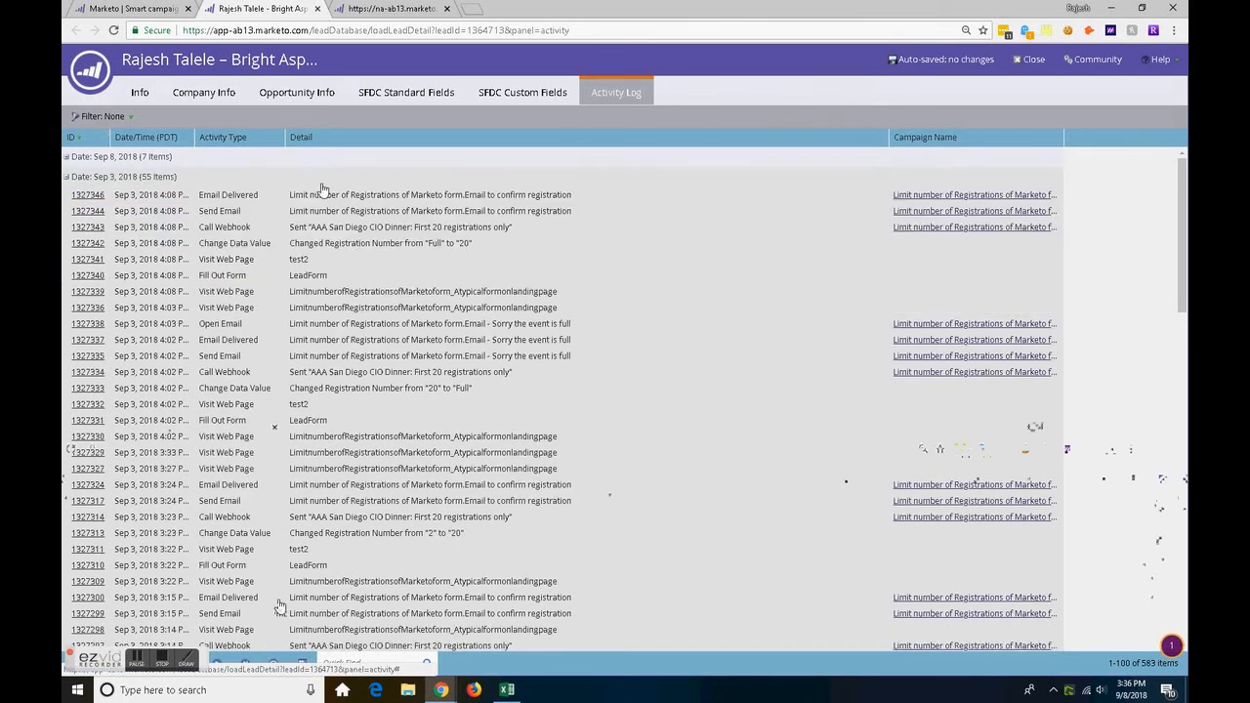
pyautogui.click(335, 159)
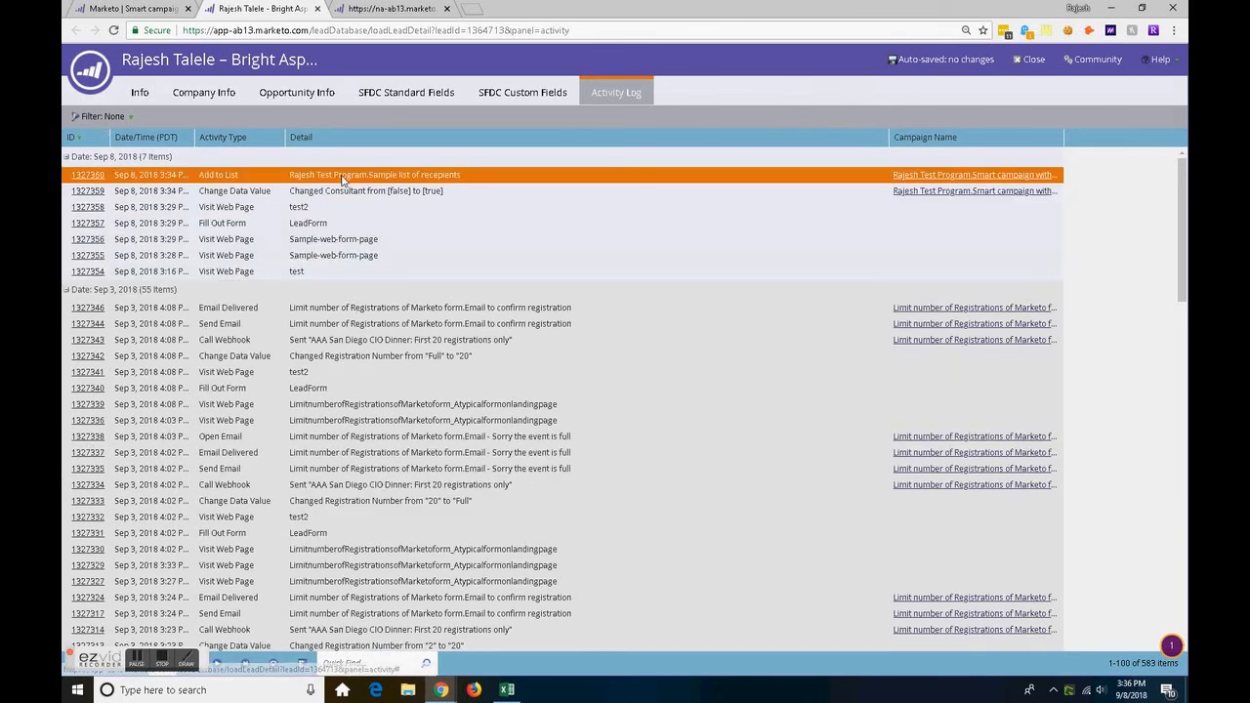
# - Return to the summary of "Smart campaign with wait step first" and view its campaign members
pyautogui.hotkey('ctrl', 'shift', 'Tab')
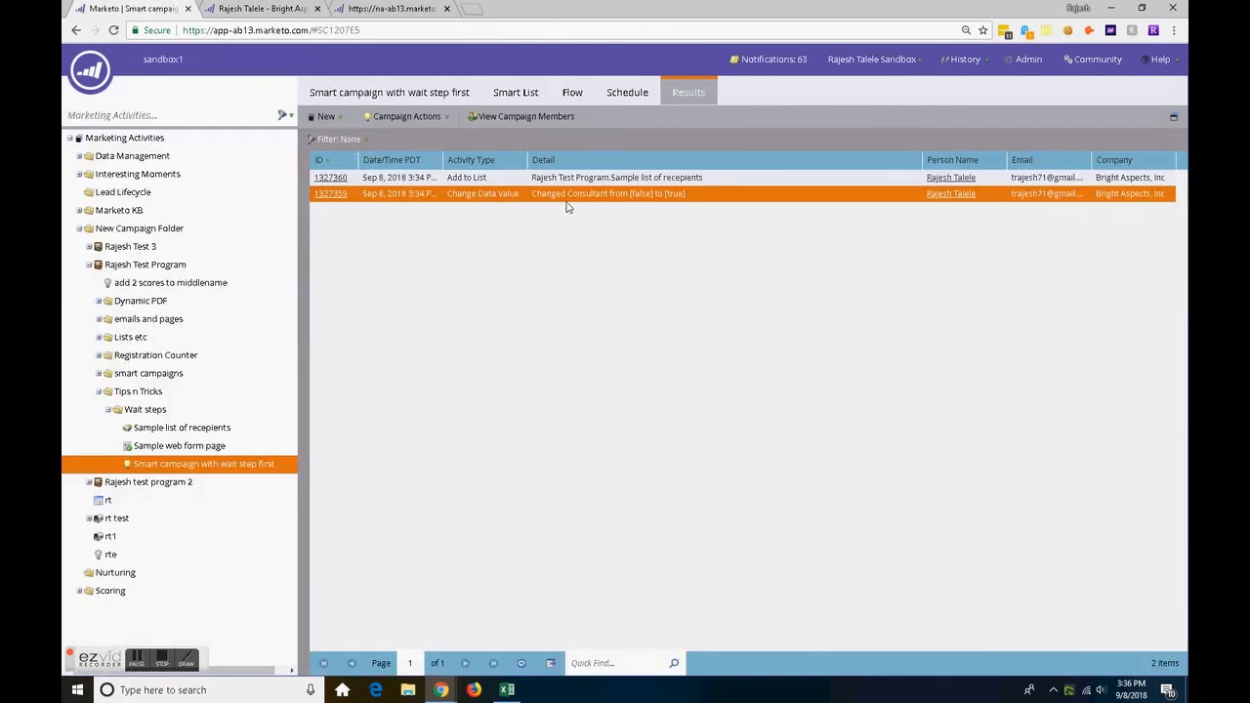
pyautogui.click(467, 98)
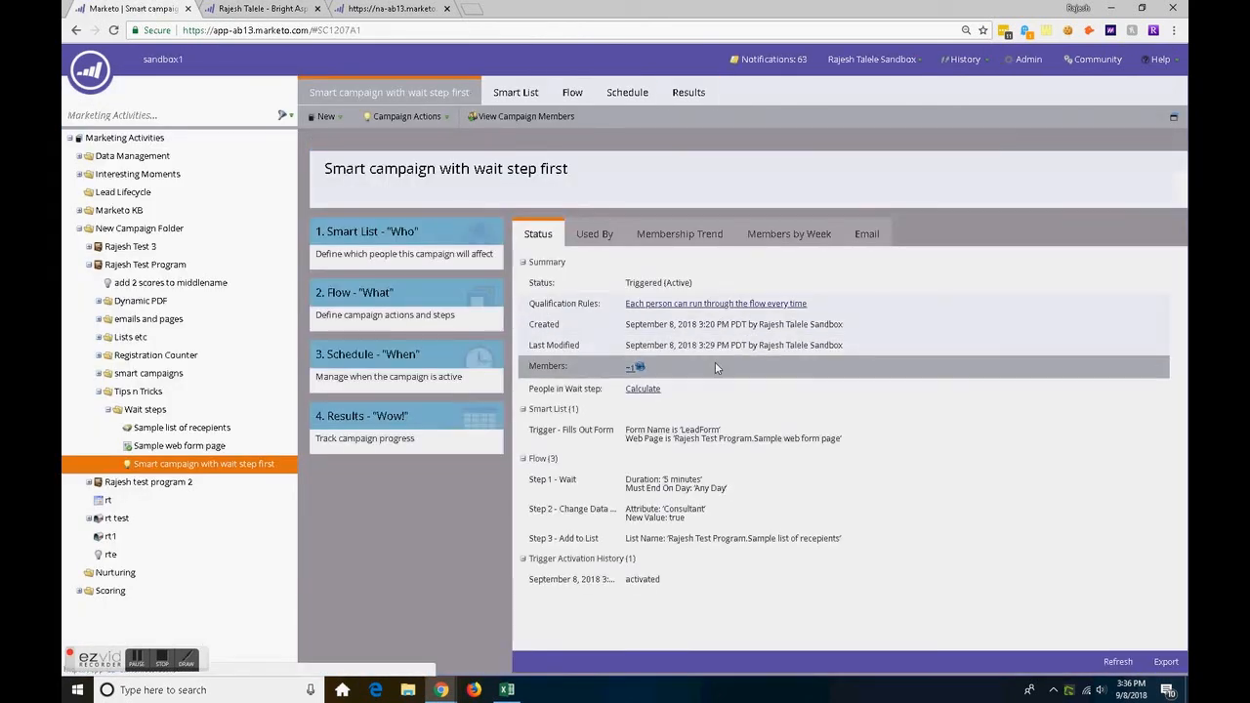
pyautogui.click(633, 367)
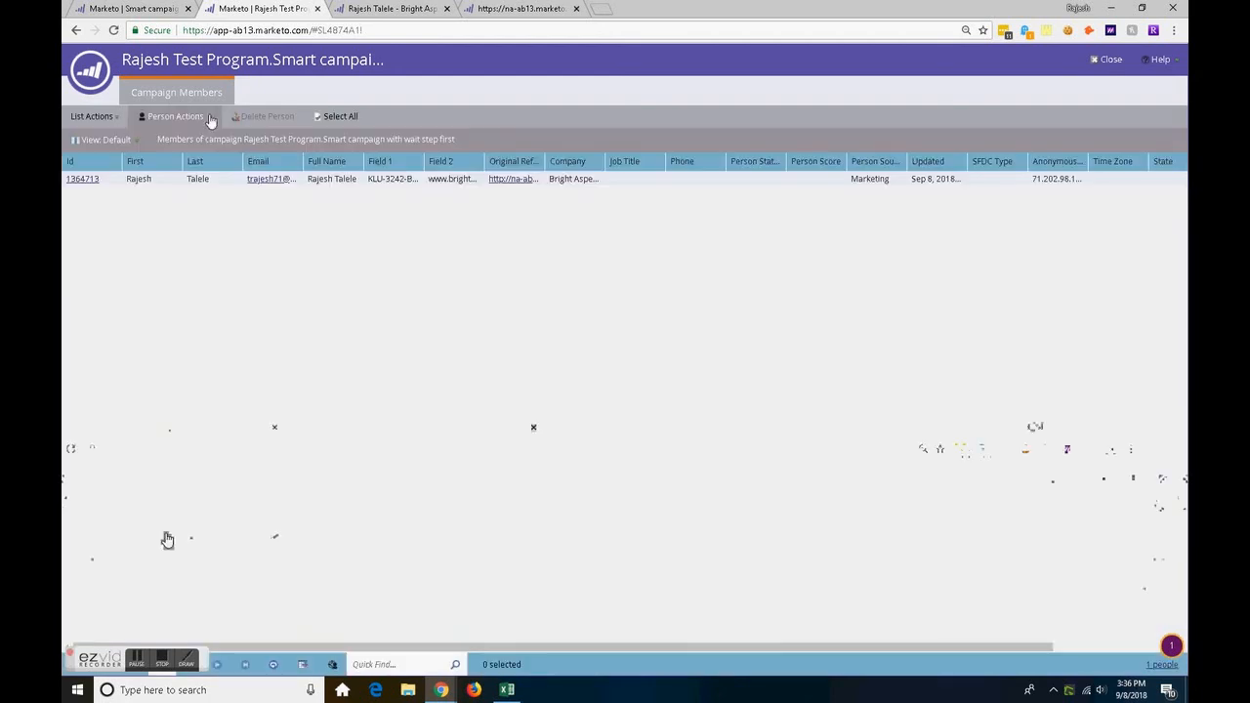
pyautogui.click(314, 178)
# - Calculate the number of people in the wait step from the campaign's status summary
pyautogui.click(147, 8)
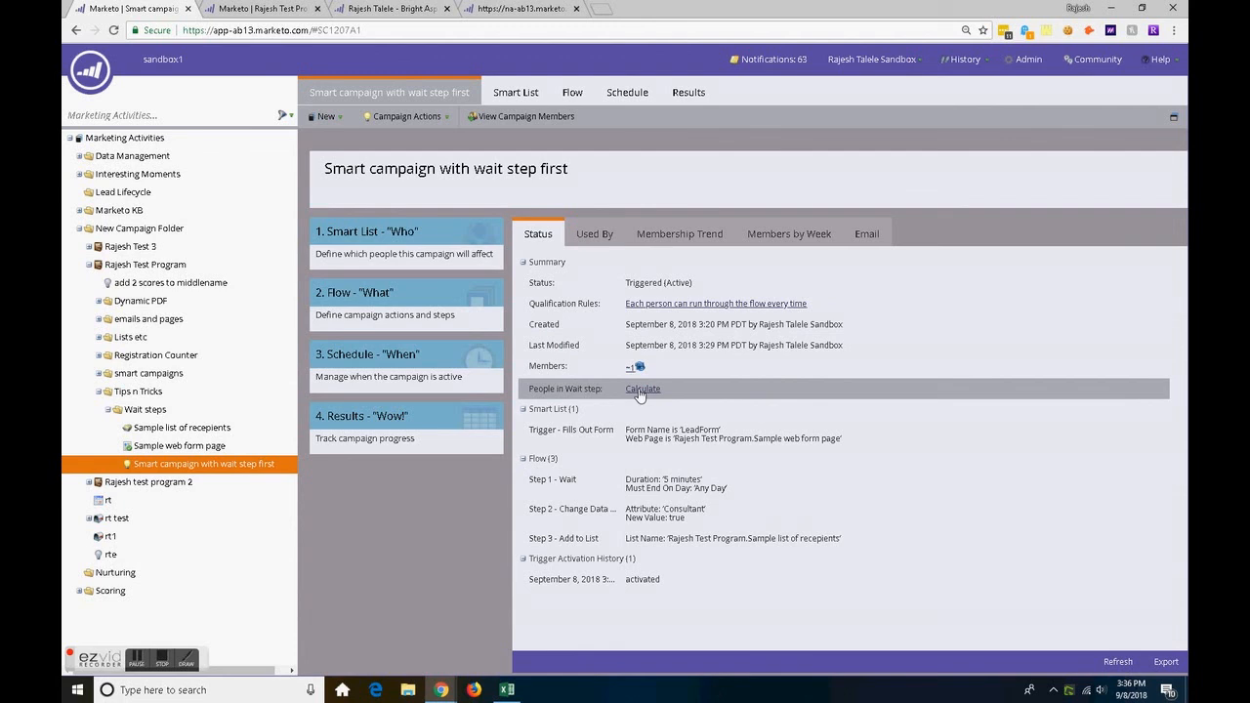
pyautogui.click(640, 391)
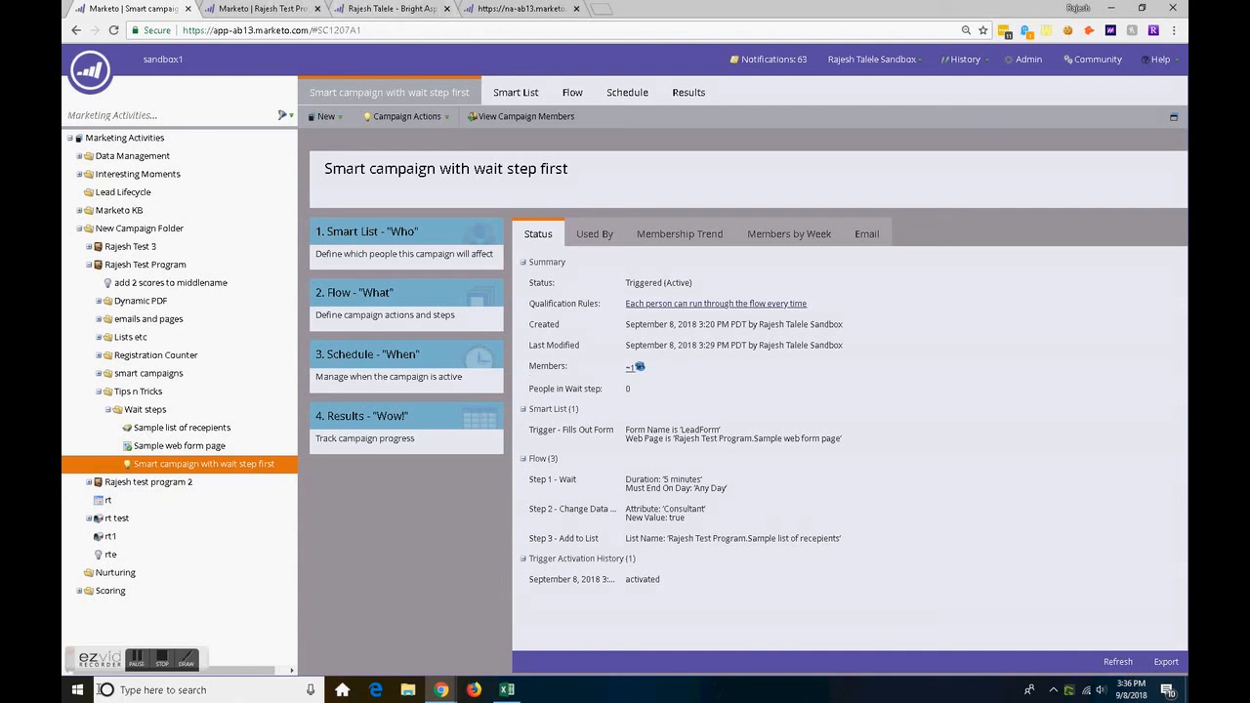
pyautogui.click(161, 659)
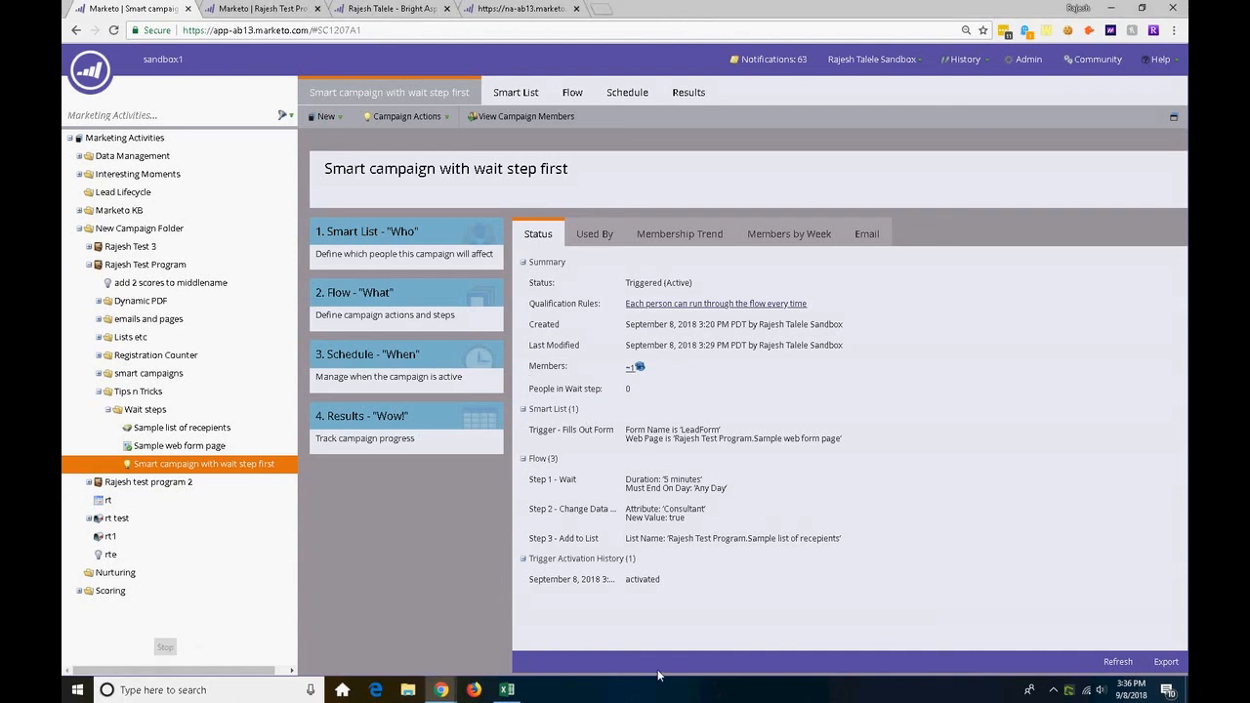